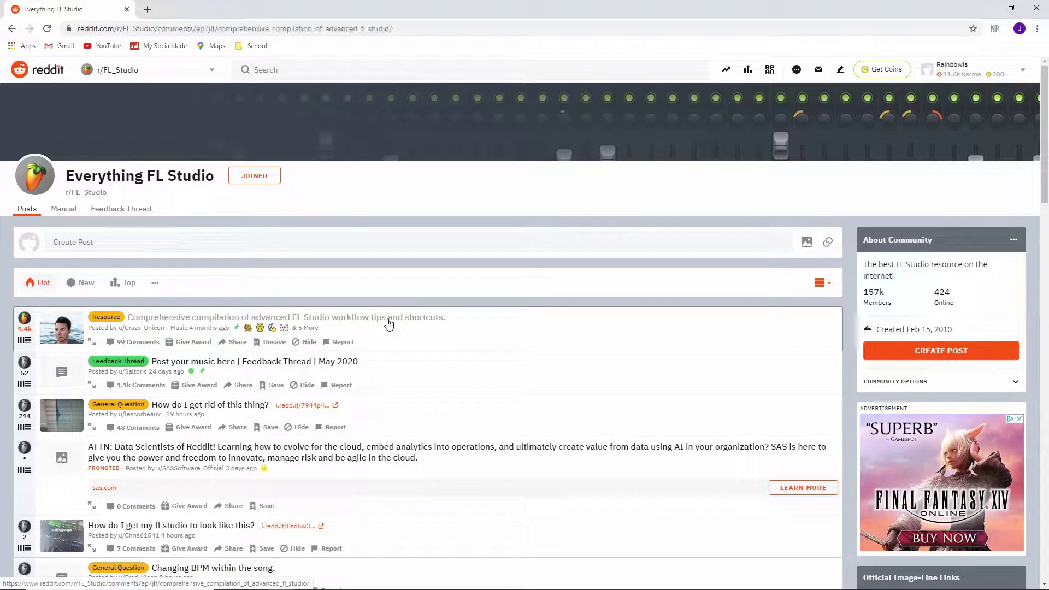
Read through the r/FL_Studio post on advanced workflow tips and shortcuts, from the general information down to the Channel Rack section.
{"action": "scroll", "coordinate": [1046, 113], "scroll_direction": "down", "scroll_amount": 2}
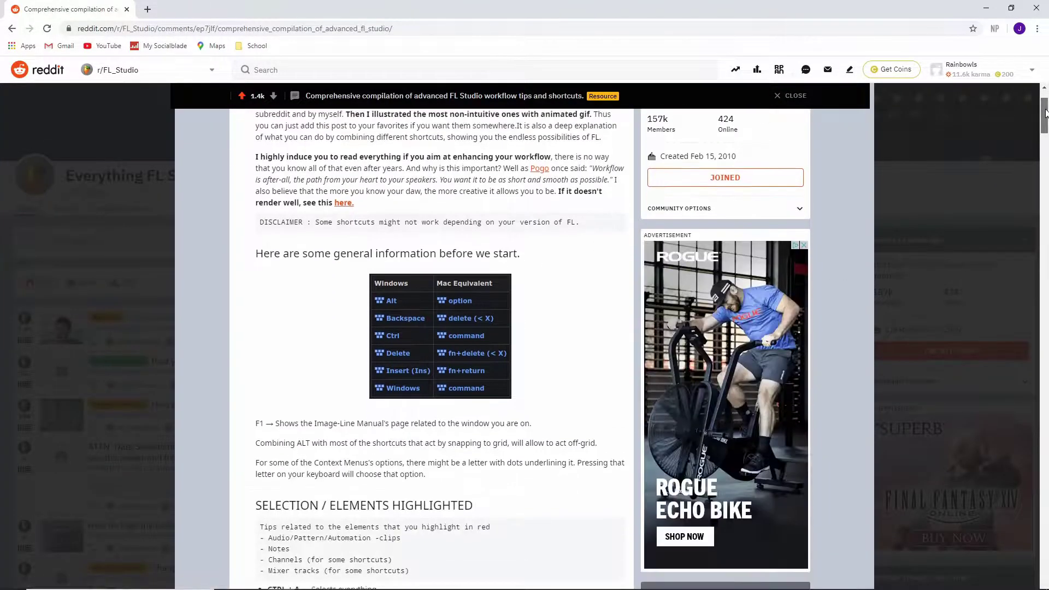
{"action": "scroll", "coordinate": [1045, 113], "scroll_direction": "down", "scroll_amount": 15}
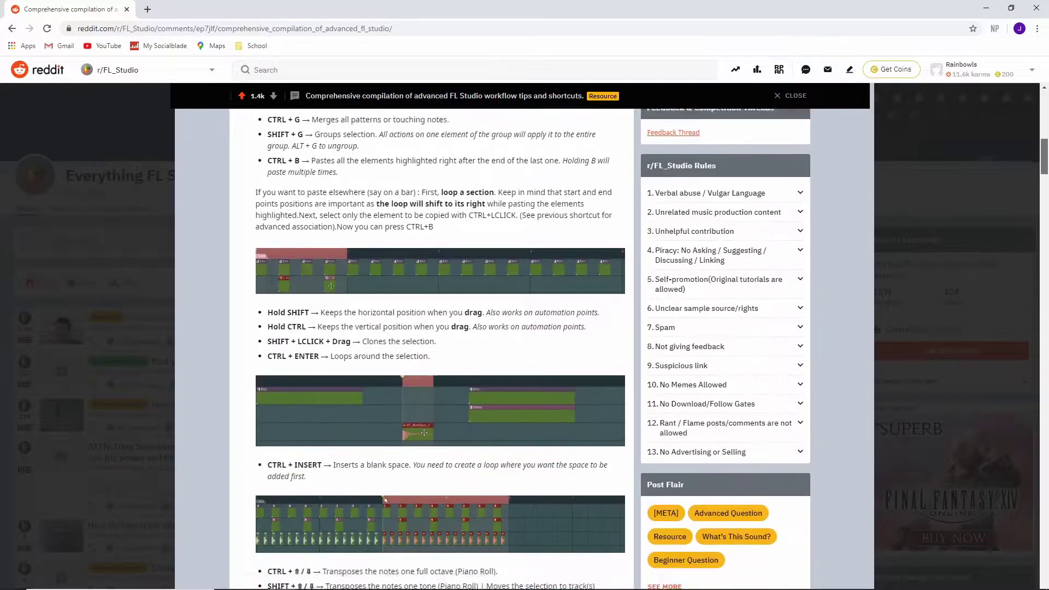
{"action": "scroll", "coordinate": [440, 350], "scroll_direction": "down", "scroll_amount": 18}
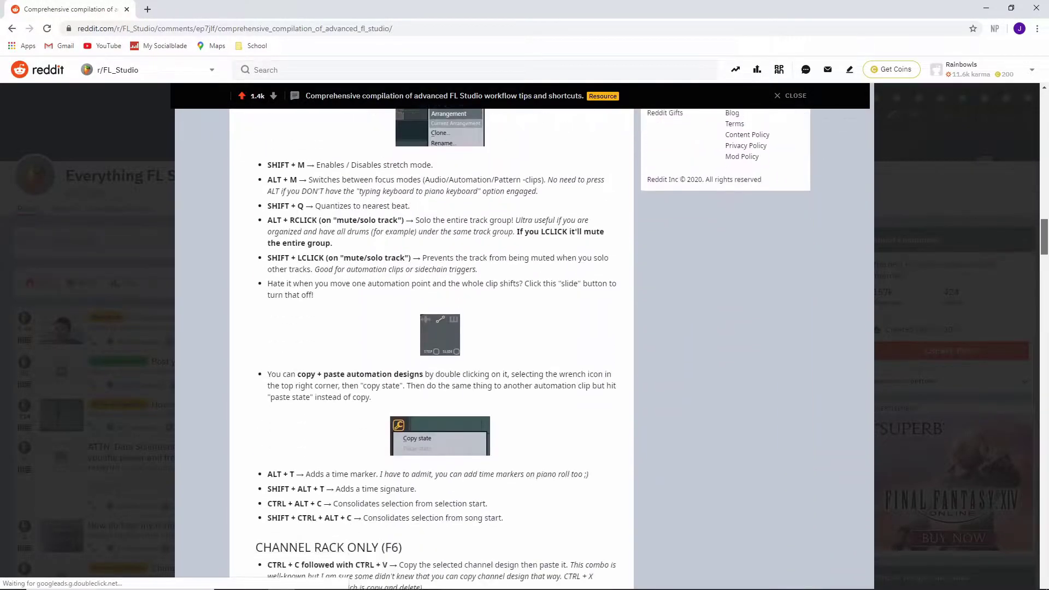
{"action": "scroll", "coordinate": [440, 350], "scroll_direction": "down", "scroll_amount": 6}
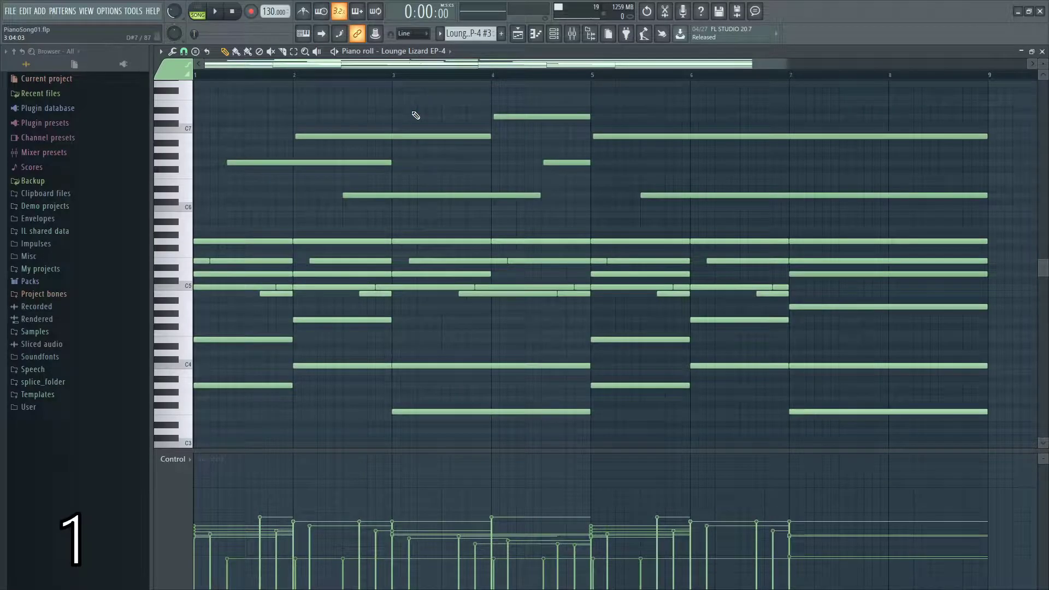
Box-select overlapping upper notes in the Lounge Lizard EP-4 piano roll, and deselect them individually.
{"action": "left_click", "coordinate": [413, 112], "text": "ctrl"}
{"action": "left_click_drag", "start_coordinate": [414, 114], "coordinate": [463, 232]}
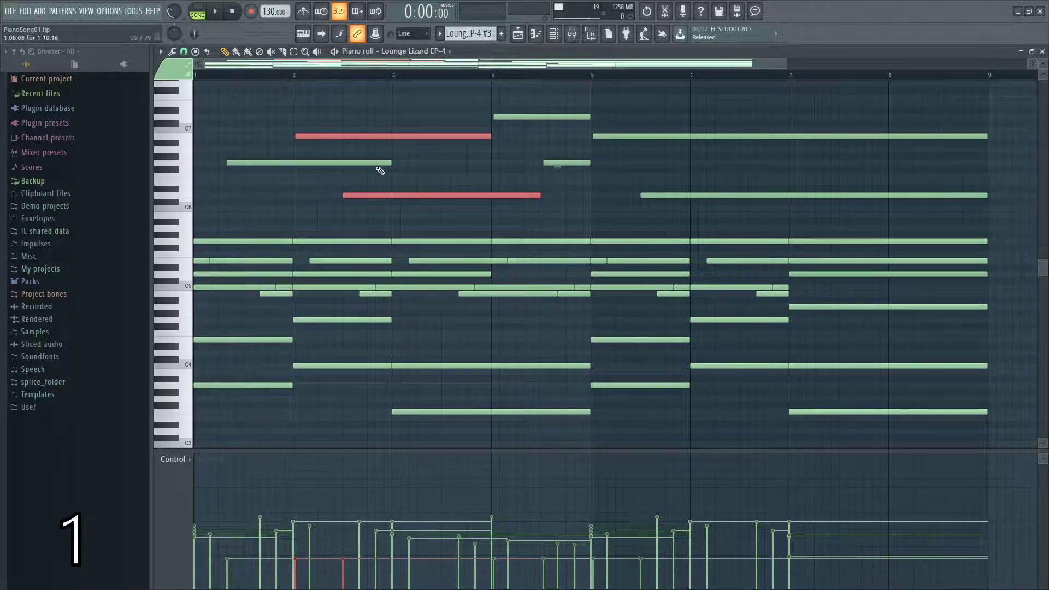
{"action": "left_click", "coordinate": [433, 137], "text": "ctrl"}
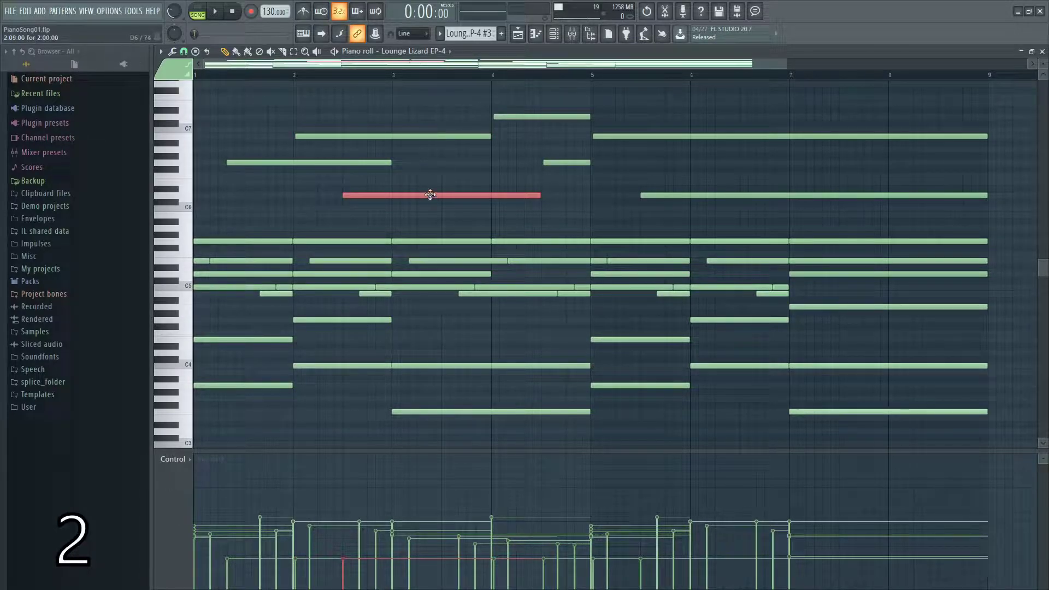
{"action": "left_click", "coordinate": [424, 196], "text": "ctrl"}
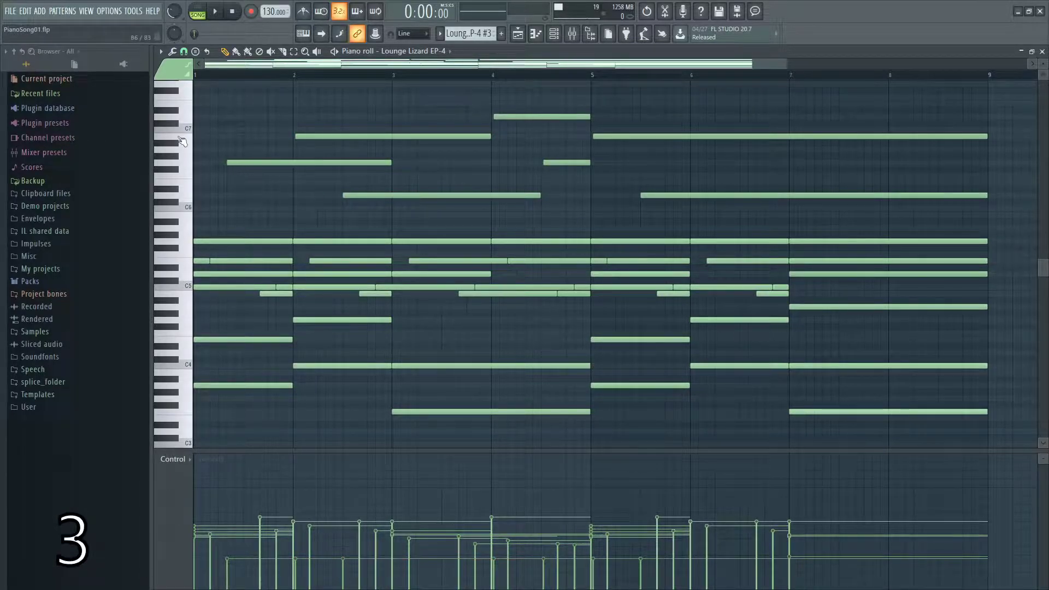
Select every note on a range of pitches from the piano roll keyboard, starting just below C7 and going down toward C5.
{"action": "double_click", "coordinate": [184, 140]}
{"action": "left_click_drag", "start_coordinate": [183, 140], "coordinate": [186, 251]}
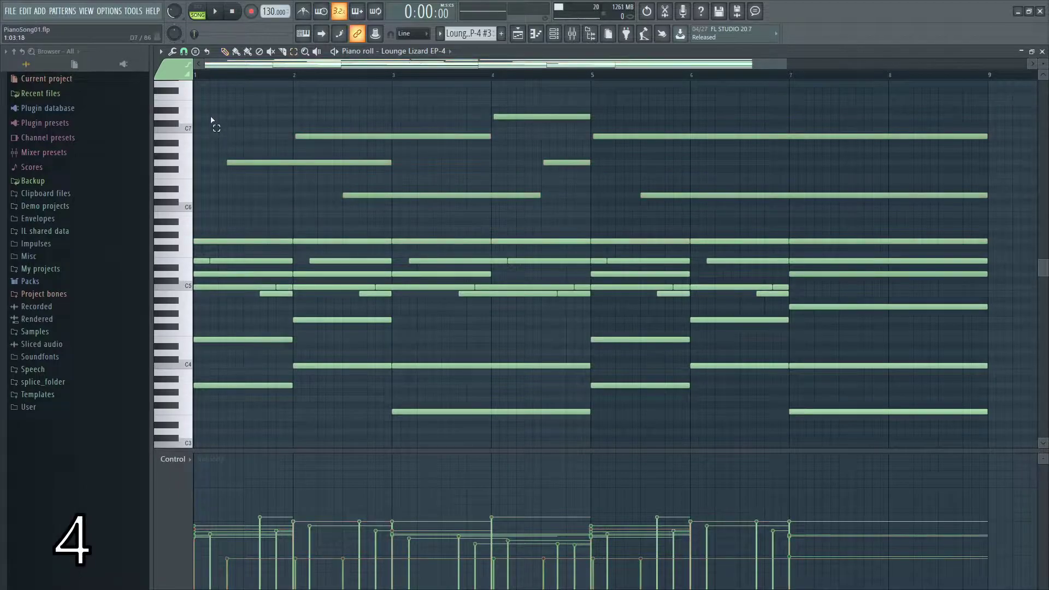
Select the notes starting in the first two bars and invert the selection, and do the same with a block of clips in the Playlist.
{"action": "left_click_drag", "start_coordinate": [203, 127], "coordinate": [368, 436]}
{"action": "key", "text": "shift+i"}
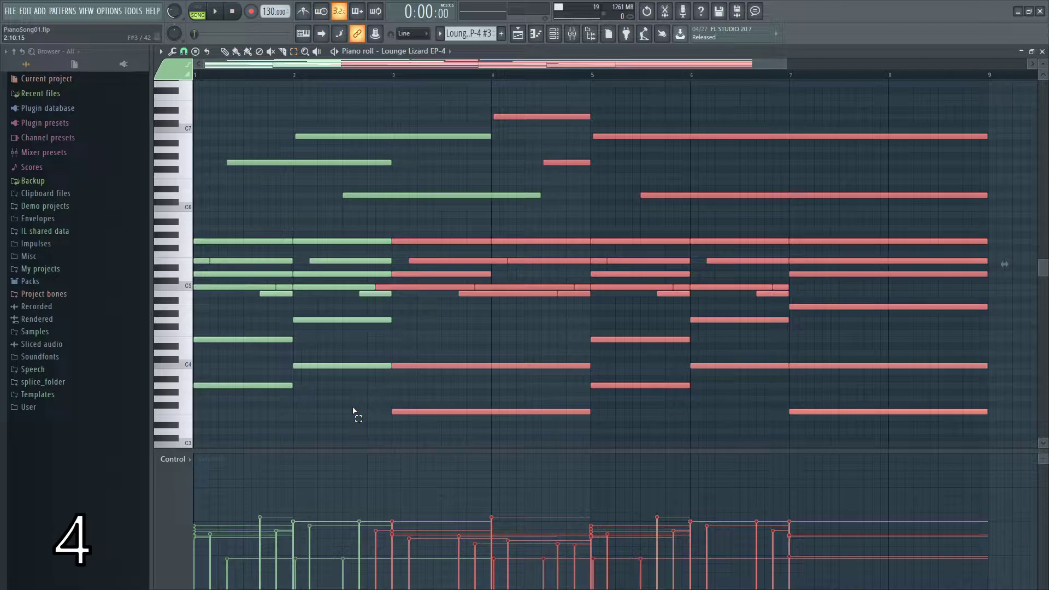
{"action": "key", "text": "F5"}
{"action": "left_click_drag", "start_coordinate": [496, 118], "coordinate": [647, 355]}
{"action": "key", "text": "ctrl+i"}
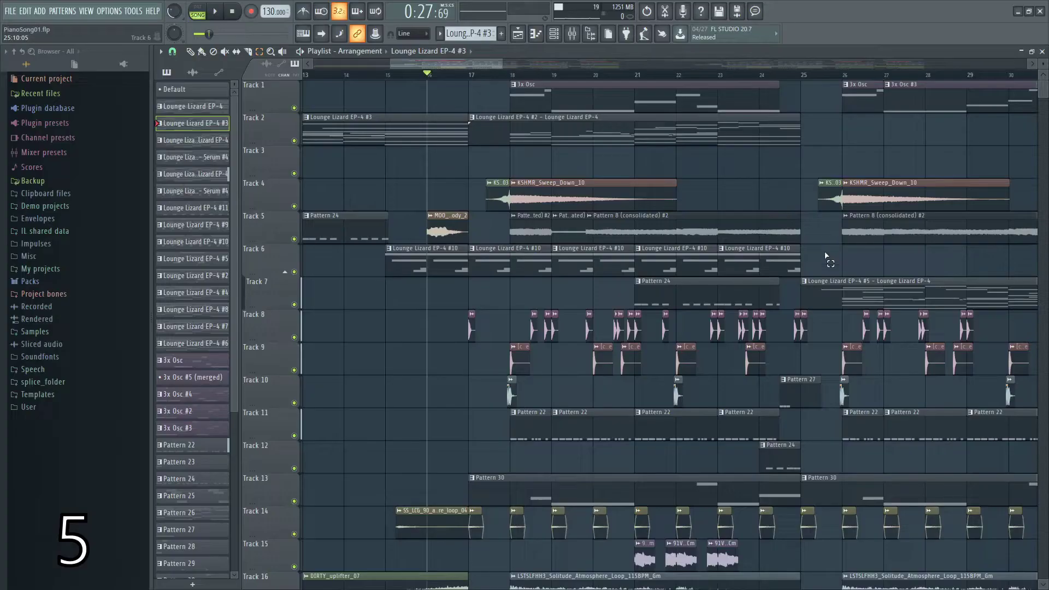
Merge the Lounge Lizard EP-4 #10 clips on Track 6 between bars 17 and 25 into one pattern.
{"action": "left_click_drag", "start_coordinate": [826, 256], "coordinate": [473, 268]}
{"action": "key", "text": "ctrl+g"}
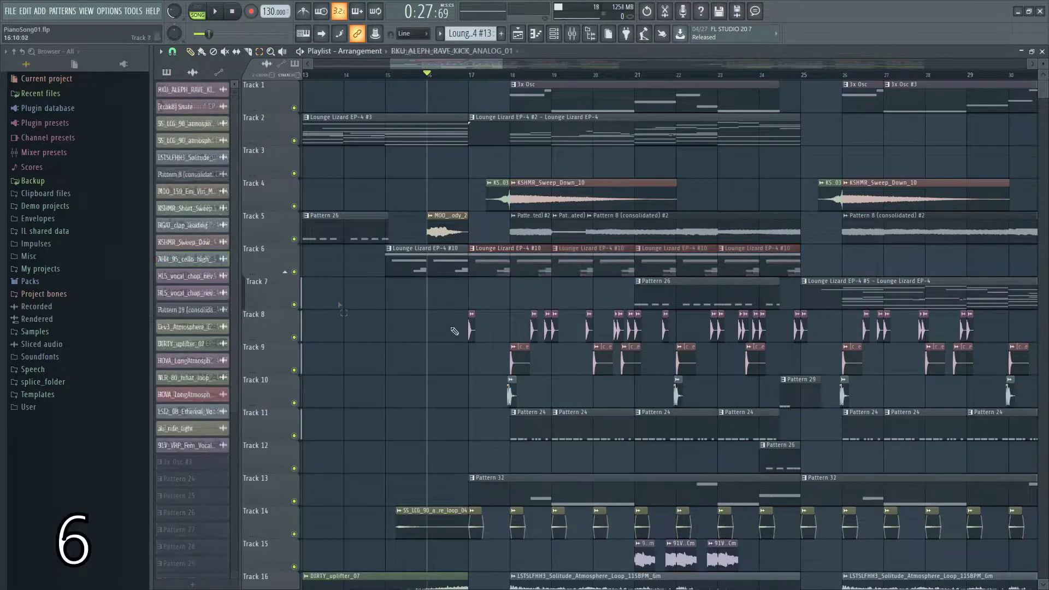
Group the short audio clips on Track 8 between bars 17 and 25, and move the group as one.
{"action": "left_click_drag", "start_coordinate": [451, 311], "coordinate": [796, 326]}
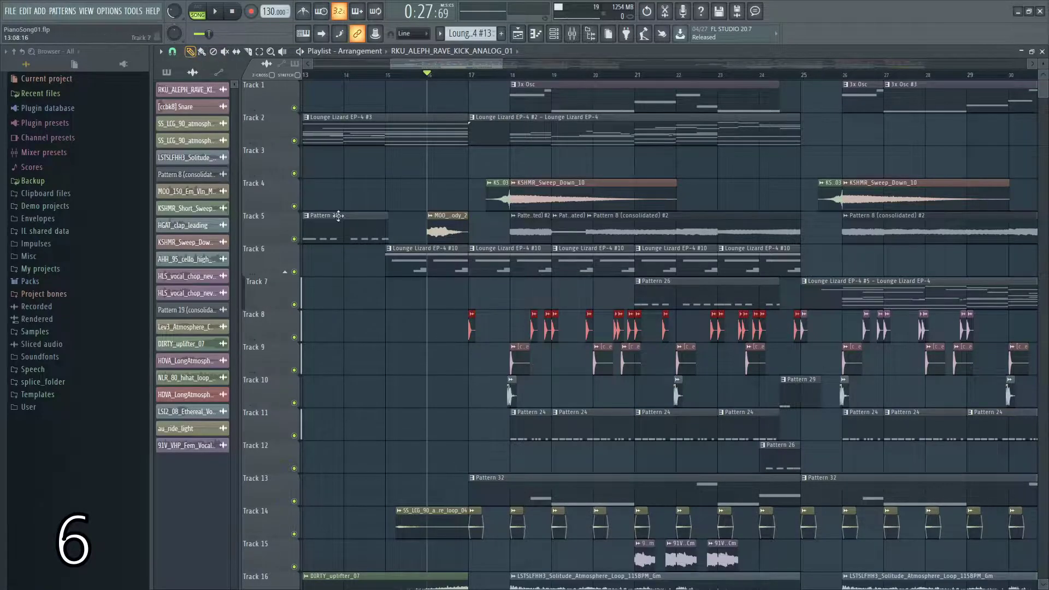
{"action": "key", "text": "shift+g"}
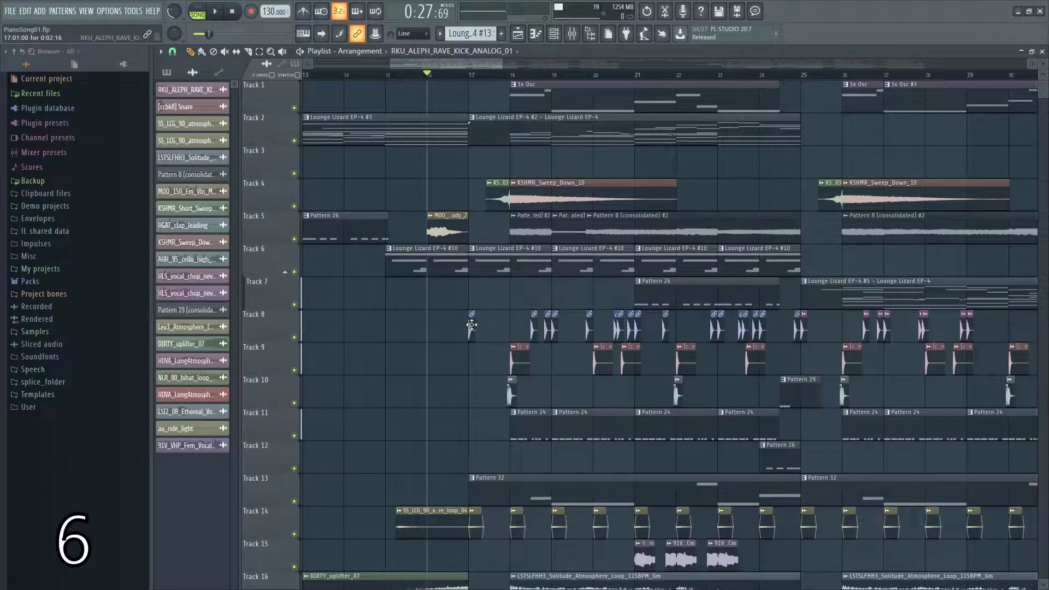
{"action": "mouse_move", "coordinate": [471, 325]}
{"action": "left_mouse_down"}
{"action": "mouse_move", "coordinate": [376, 319]}
{"action": "mouse_move", "coordinate": [482, 314]}
{"action": "left_mouse_up"}
{"action": "left_click_drag", "start_coordinate": [430, 333], "coordinate": [794, 336]}
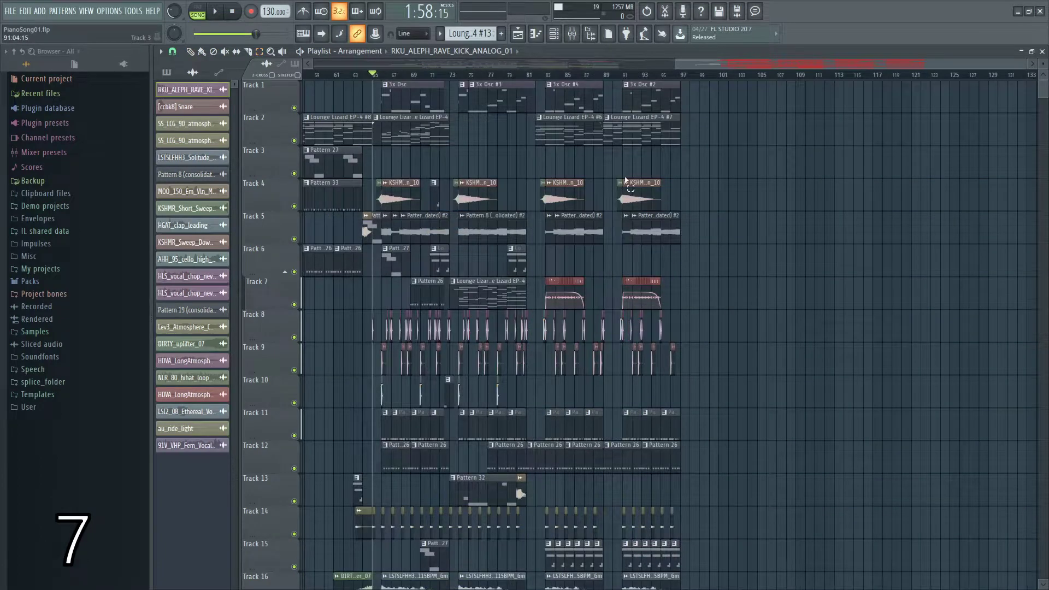
Select all Playlist clips from bar 65 to 97 and duplicate the whole section.
{"action": "left_click_drag", "start_coordinate": [374, 94], "coordinate": [681, 100]}
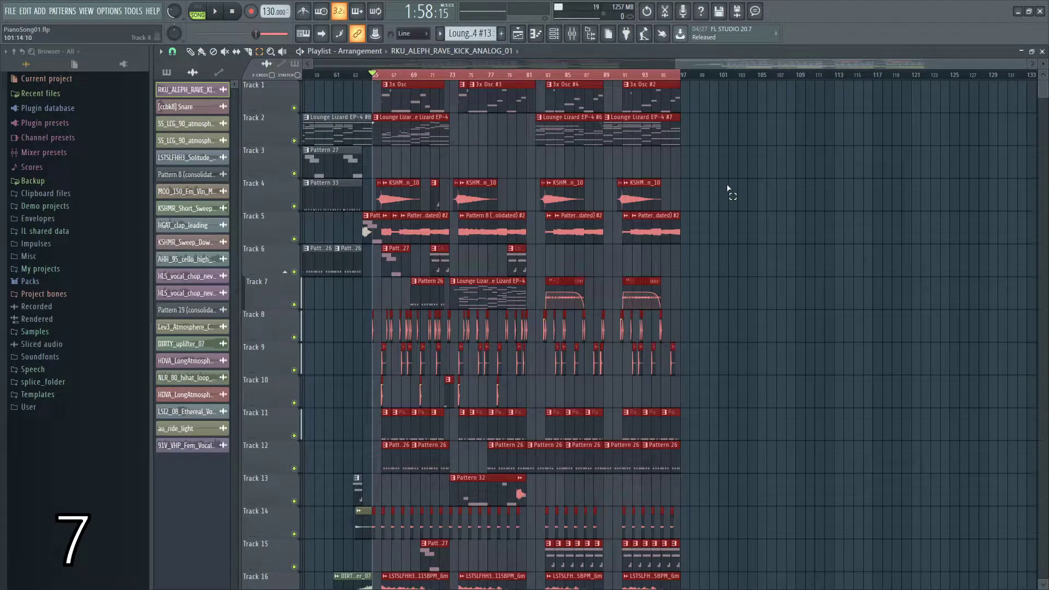
{"action": "key", "text": "ctrl+b"}
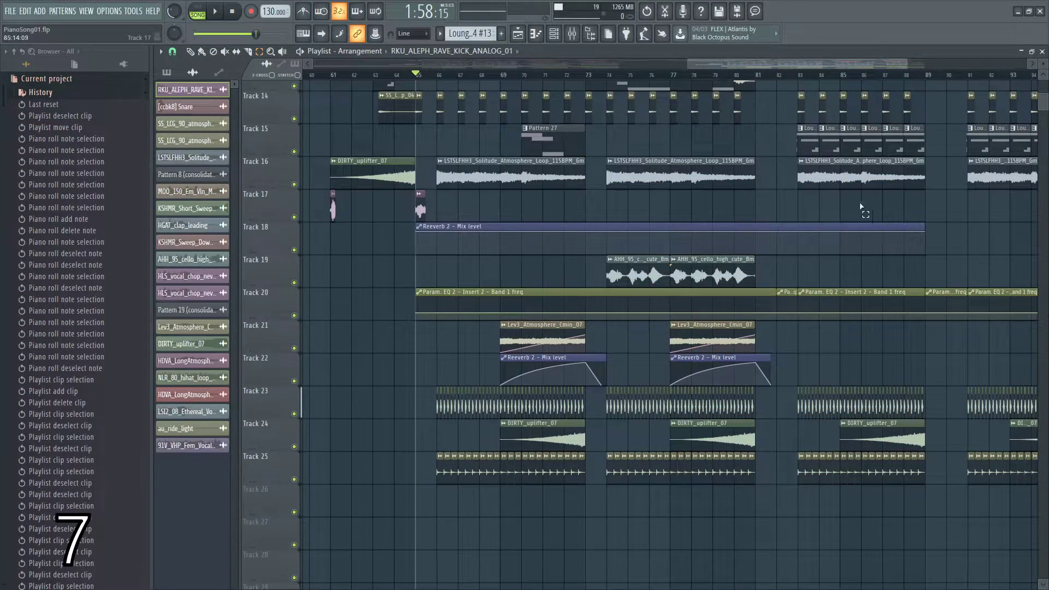
Set a time selection over bars 65 to 69 and duplicate the Track 17 vocal clip every four bars up to bar 97.
{"action": "left_click_drag", "start_coordinate": [497, 76], "coordinate": [418, 79]}
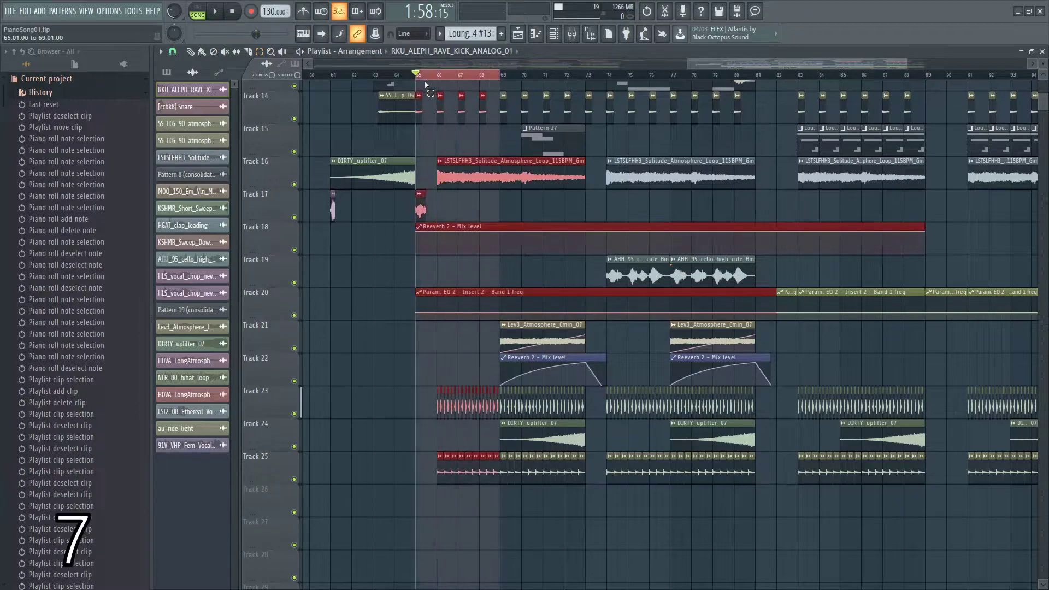
{"action": "left_click", "coordinate": [464, 218]}
{"action": "left_click_drag", "start_coordinate": [444, 217], "coordinate": [395, 215]}
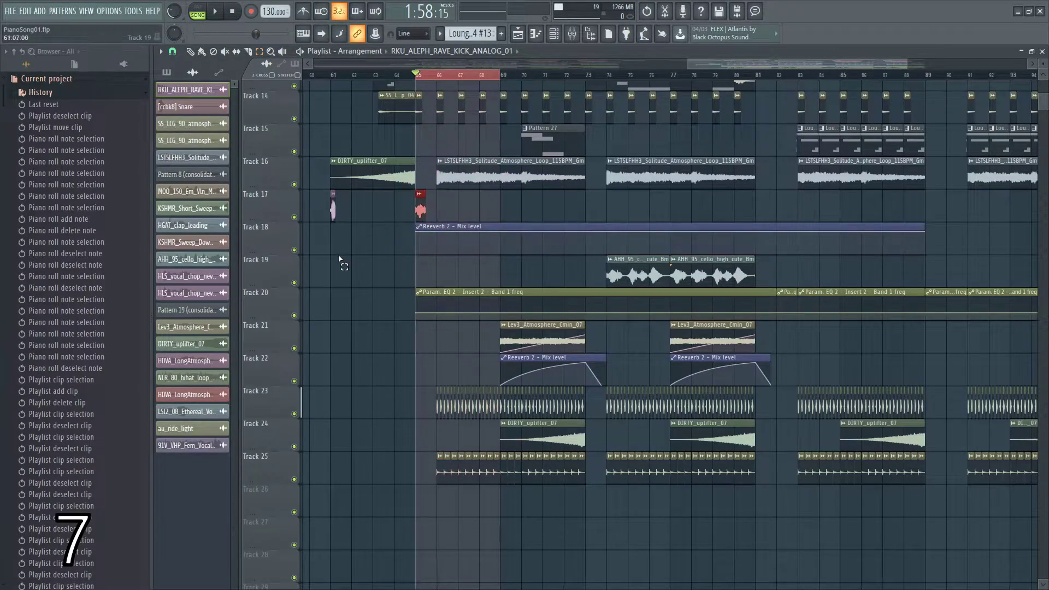
{"action": "key", "text": "ctrl+b"}
{"action": "key", "text": "ctrl+b"}
{"action": "key", "text": "ctrl+b"}
{"action": "key", "text": "ctrl+b"}
{"action": "key", "text": "ctrl+b"}
{"action": "key", "text": "ctrl+b"}
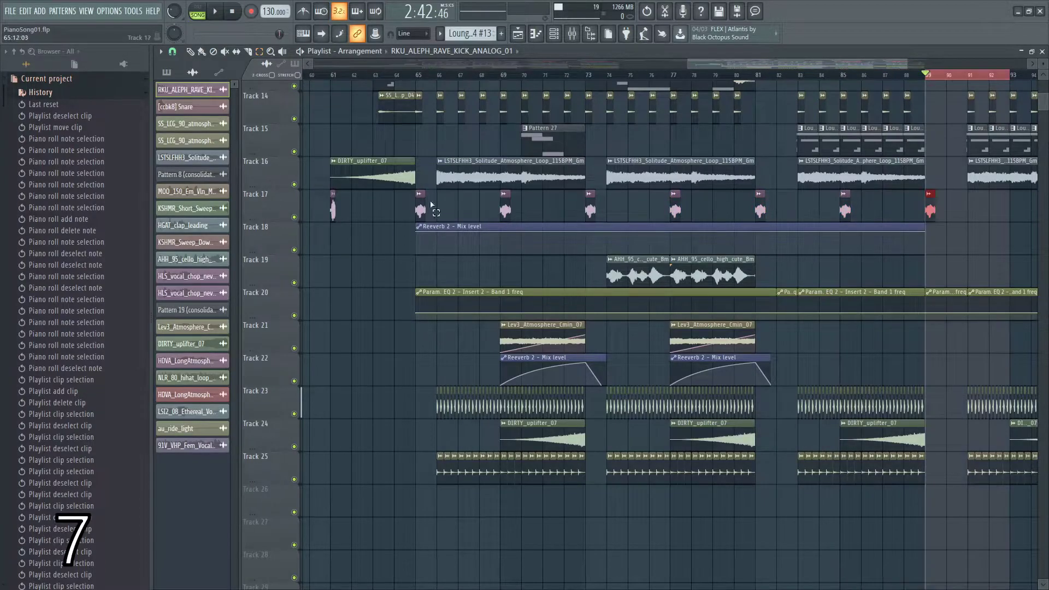
{"action": "key", "text": "ctrl+b"}
{"action": "key", "text": "ctrl+b"}
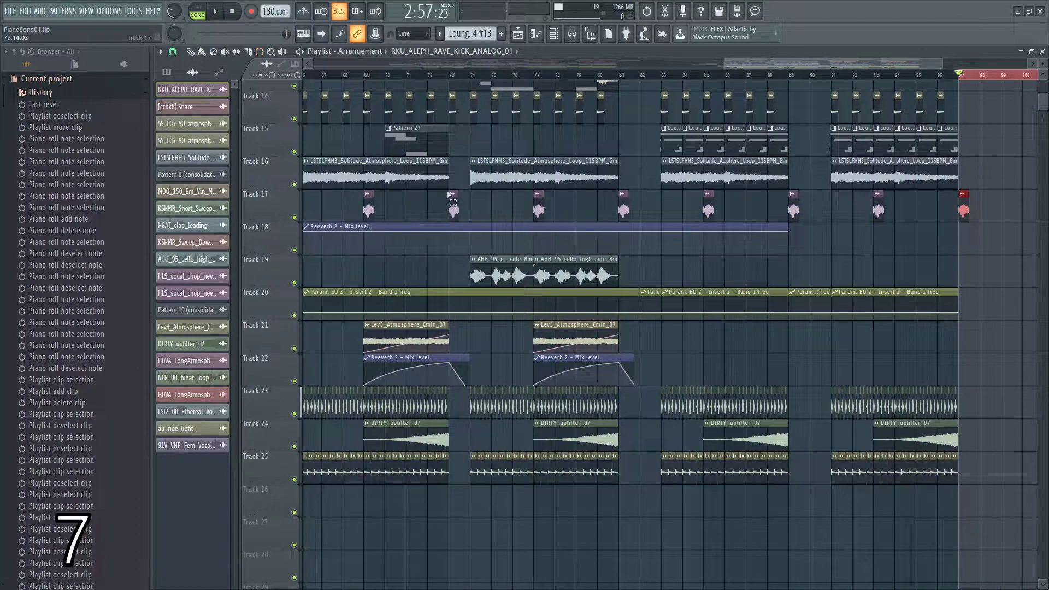
Duplicate the Track 14 clip at bar 69 twice without a time selection, and undo both duplicates.
{"action": "left_click_drag", "start_coordinate": [940, 69], "coordinate": [809, 68]}
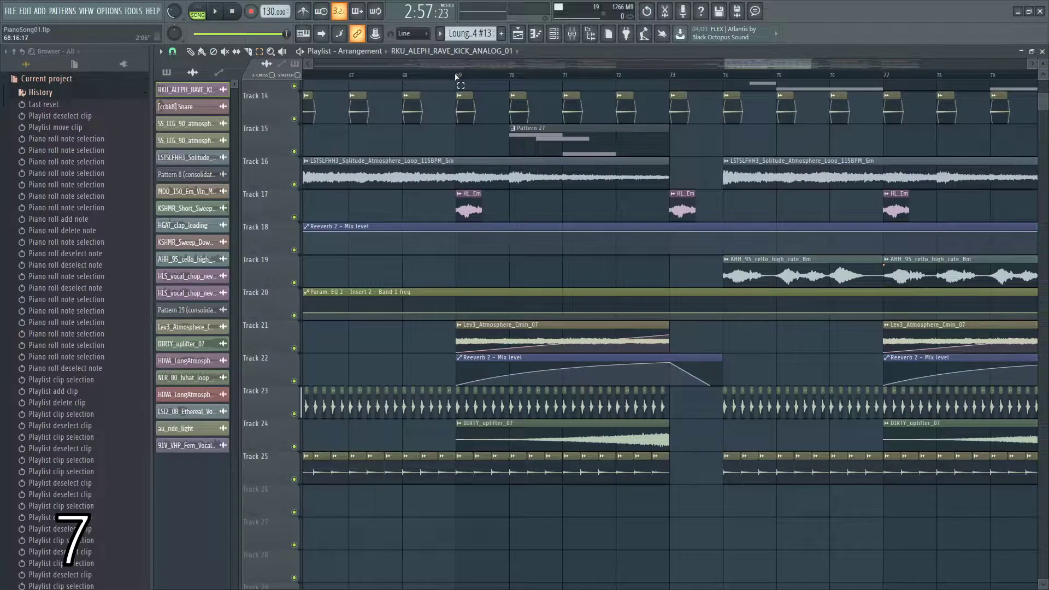
{"action": "left_click", "coordinate": [465, 107]}
{"action": "key", "text": "ctrl+b"}
{"action": "key", "text": "ctrl+b"}
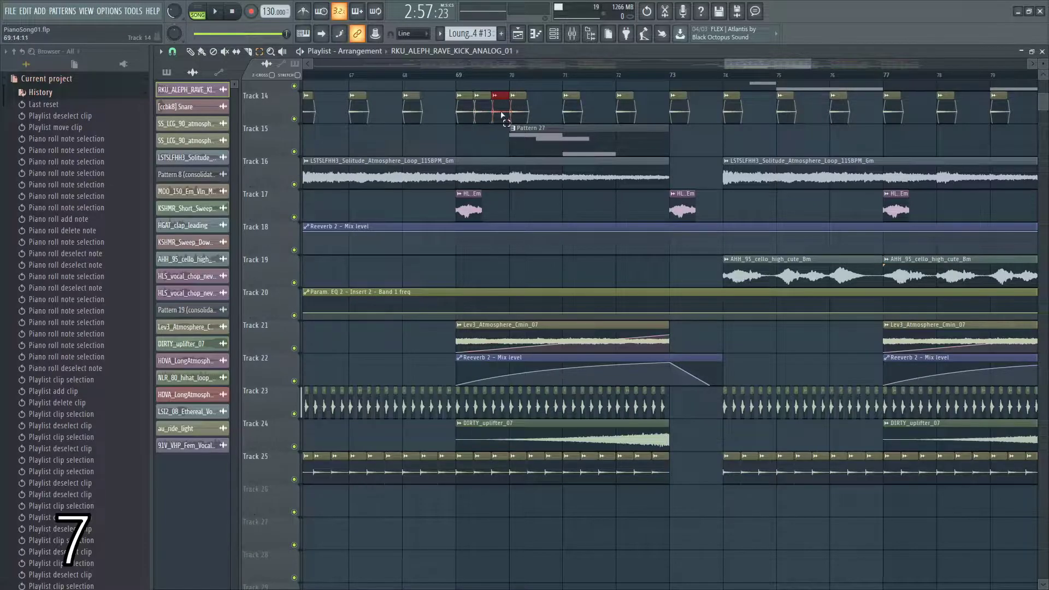
{"action": "key", "text": "ctrl+z"}
{"action": "key", "text": "ctrl+z"}
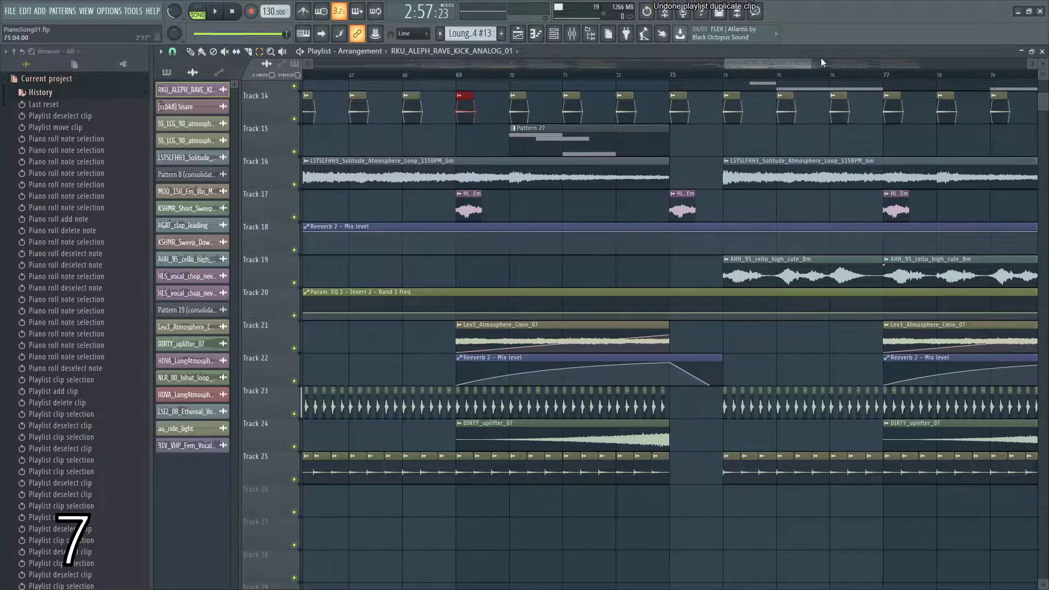
Mark a time range in the Playlist, and duplicate the 3x Osc notes of Pattern 27 with bars 1 to 9 selected.
{"action": "left_click_drag", "start_coordinate": [811, 64], "coordinate": [944, 94]}
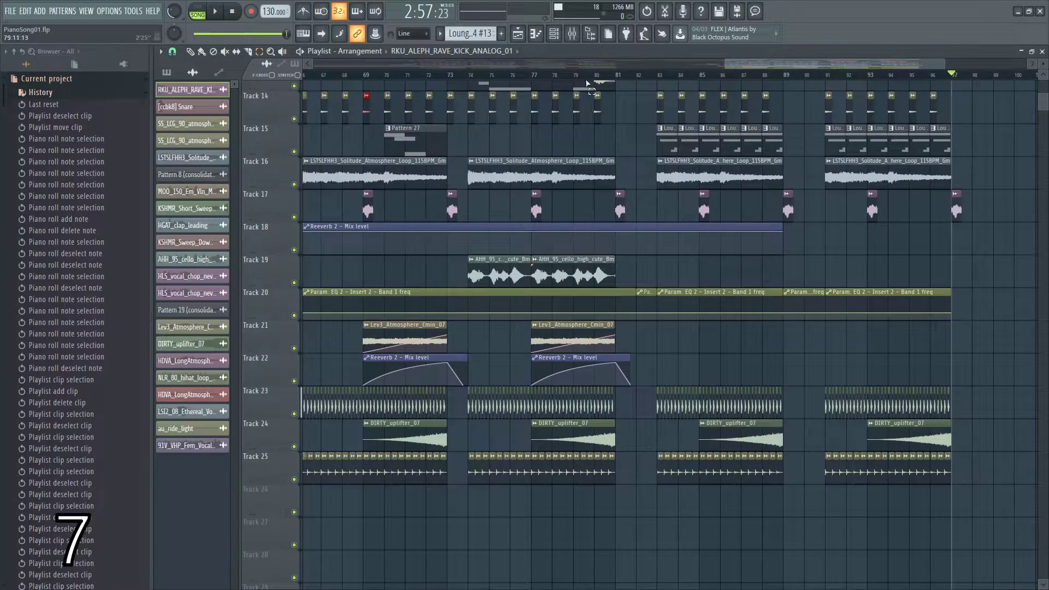
{"action": "mouse_move", "coordinate": [620, 80]}
{"action": "left_mouse_down"}
{"action": "mouse_move", "coordinate": [782, 82]}
{"action": "mouse_move", "coordinate": [621, 80]}
{"action": "left_mouse_up"}
{"action": "left_click_drag", "start_coordinate": [621, 81], "coordinate": [784, 82]}
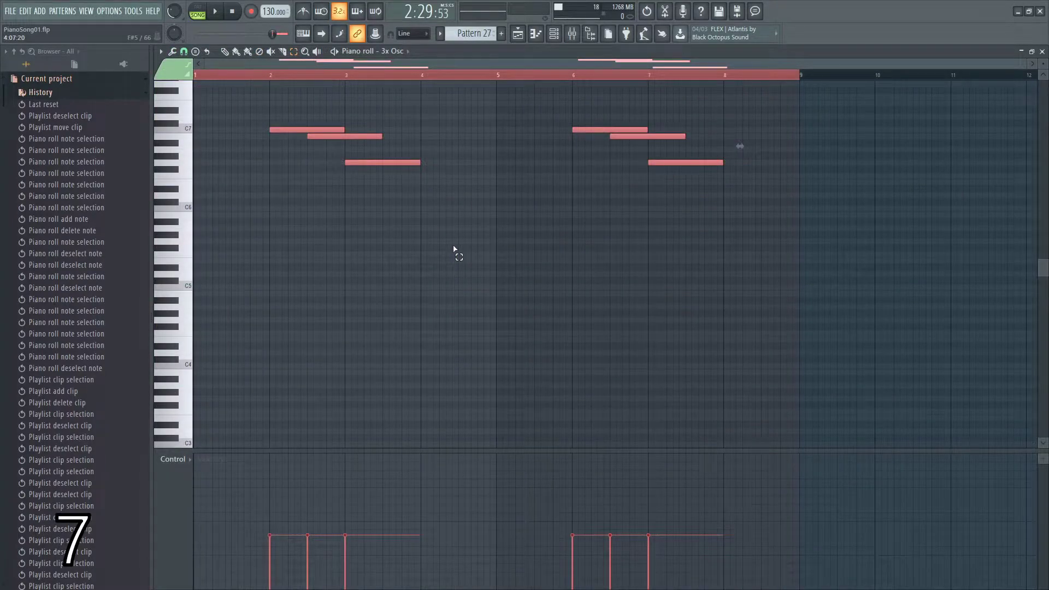
{"action": "key", "text": "ctrl+b"}
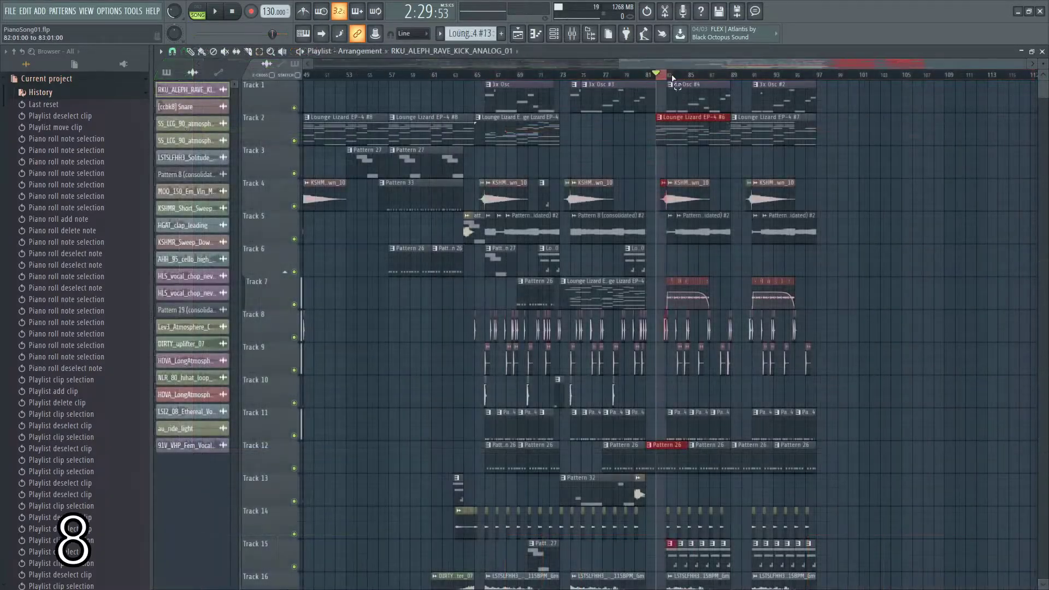
Insert blank space over a time selection of bars 82 to 97 in the Playlist, and move the KSHMR_Sweep_Down_10 clip at bar 49.
{"action": "left_click_drag", "start_coordinate": [657, 77], "coordinate": [820, 78]}
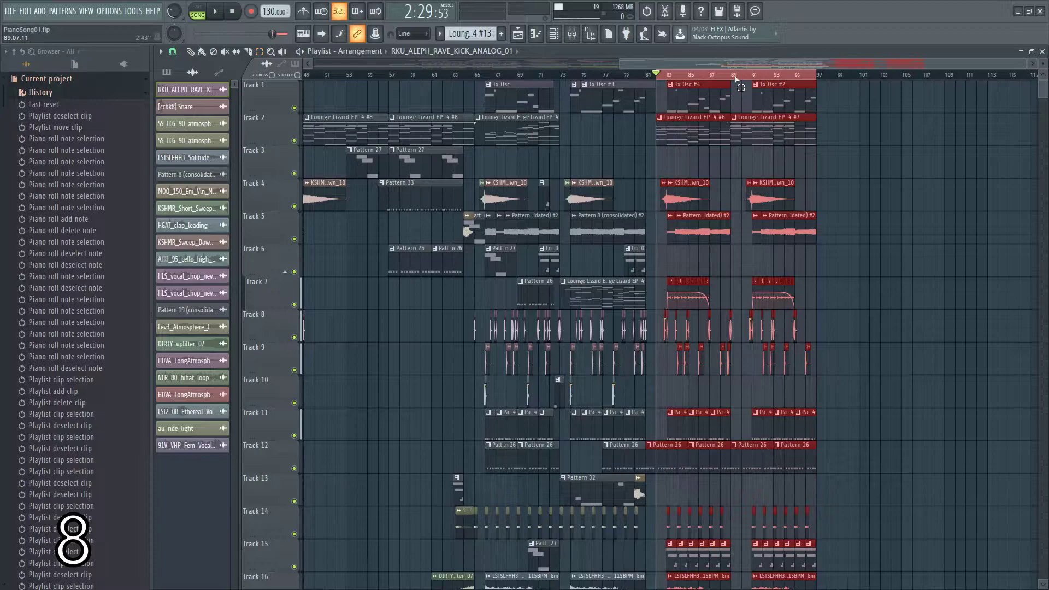
{"action": "key", "text": "ctrl+Insert"}
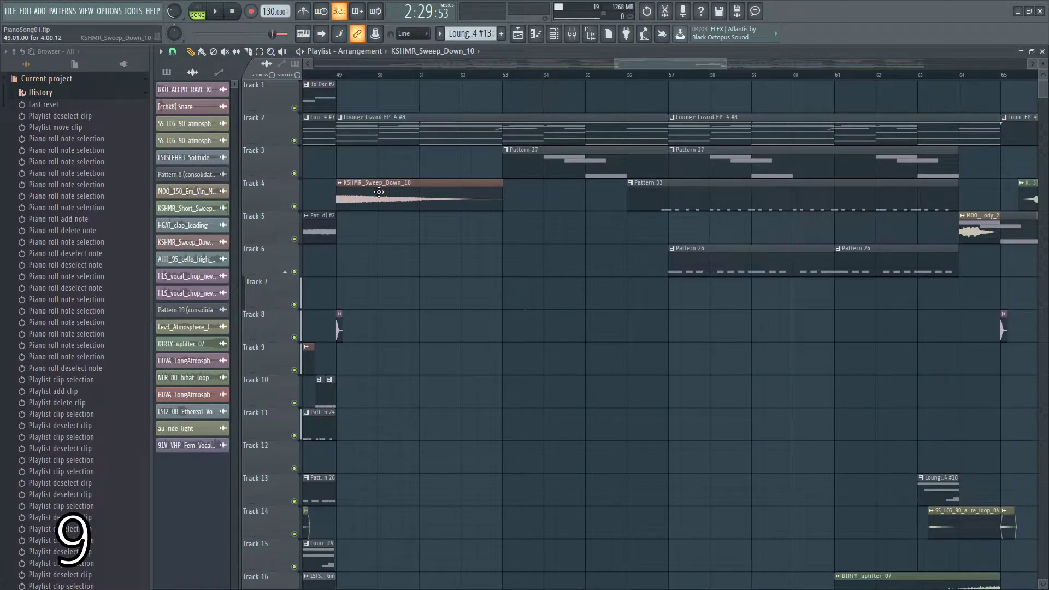
{"action": "left_click_drag", "start_coordinate": [379, 192], "coordinate": [543, 264]}
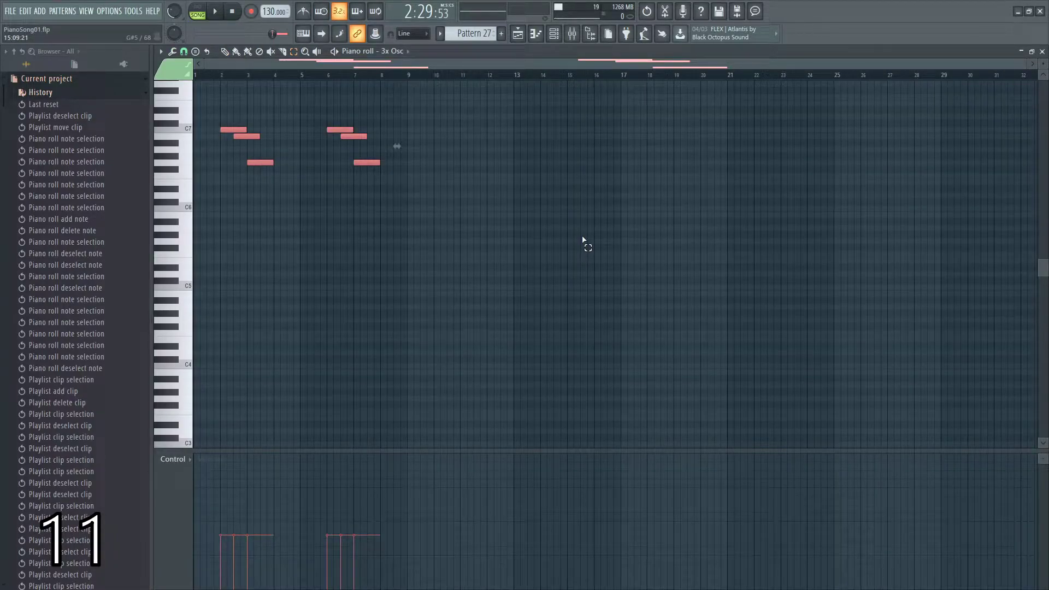
Transpose the selected 3x Osc notes of Pattern 27 down one octave, and raise them by four semitones.
{"action": "key", "text": "ctrl+Down"}
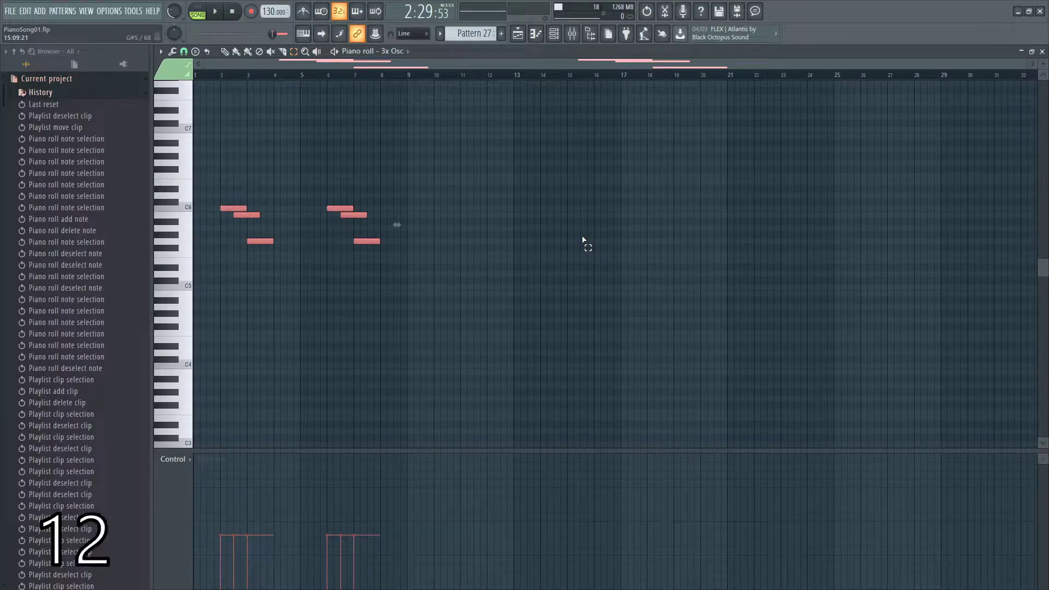
{"action": "key", "text": "shift+Up"}
{"action": "key", "text": "shift+Up"}
{"action": "key", "text": "shift+Up"}
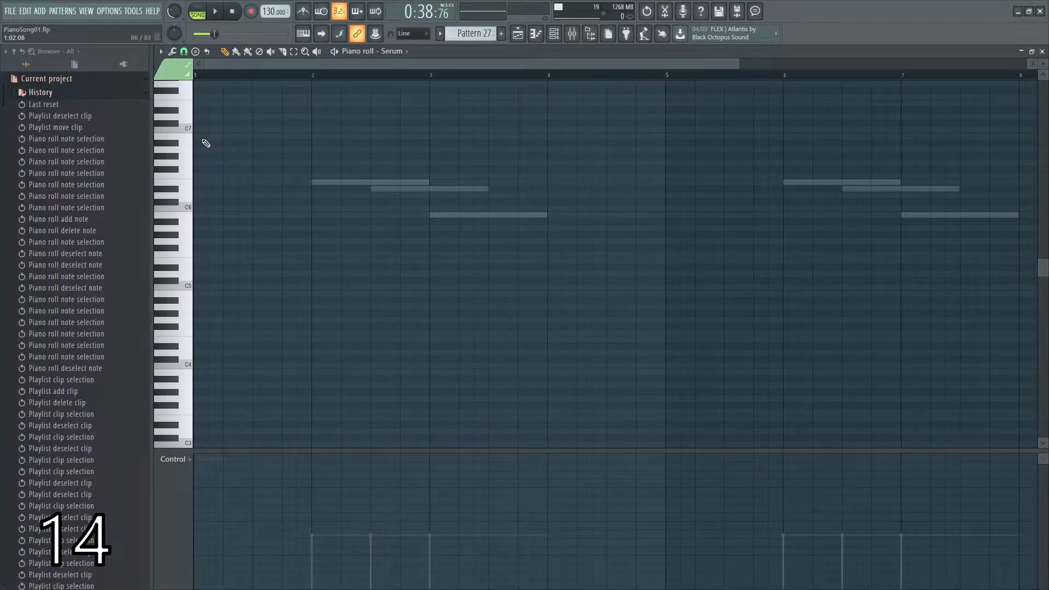
Draw a run of notes in the empty Serum piano roll from bar 1 to bar 5, setting each note's length while placing it.
{"action": "left_click", "coordinate": [199, 143]}
{"action": "left_click_drag", "start_coordinate": [207, 142], "coordinate": [548, 128]}
{"action": "left_click", "coordinate": [550, 196]}
{"action": "left_click_drag", "start_coordinate": [548, 197], "coordinate": [666, 197]}
{"action": "left_click", "coordinate": [668, 148]}
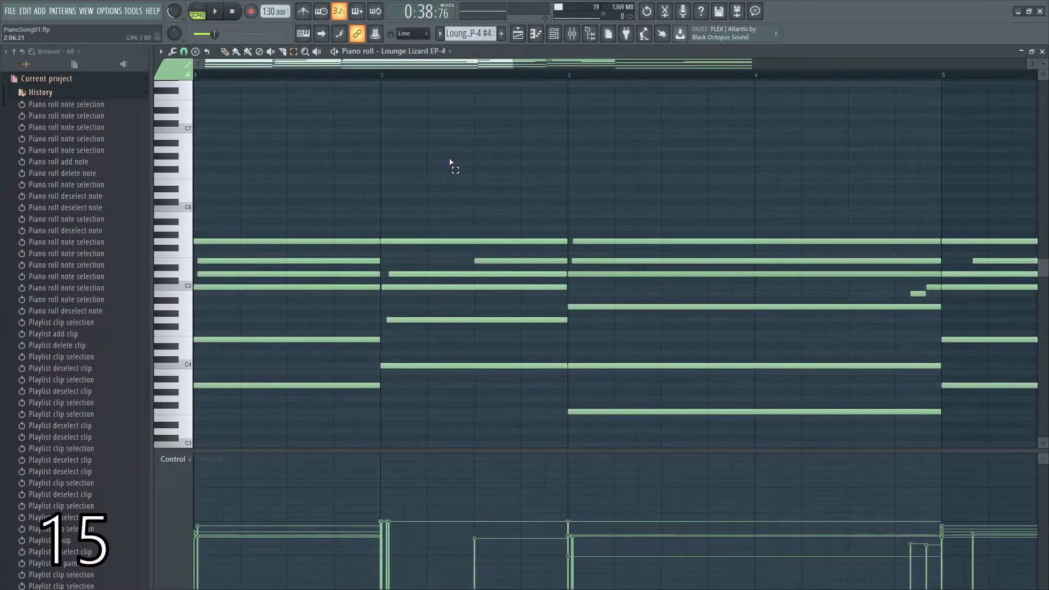
Select the Lounge Lizard EP-4 chords in bars 2 to 4 and shift the shared edge between them at bar 3 earlier.
{"action": "left_click_drag", "start_coordinate": [450, 163], "coordinate": [637, 435]}
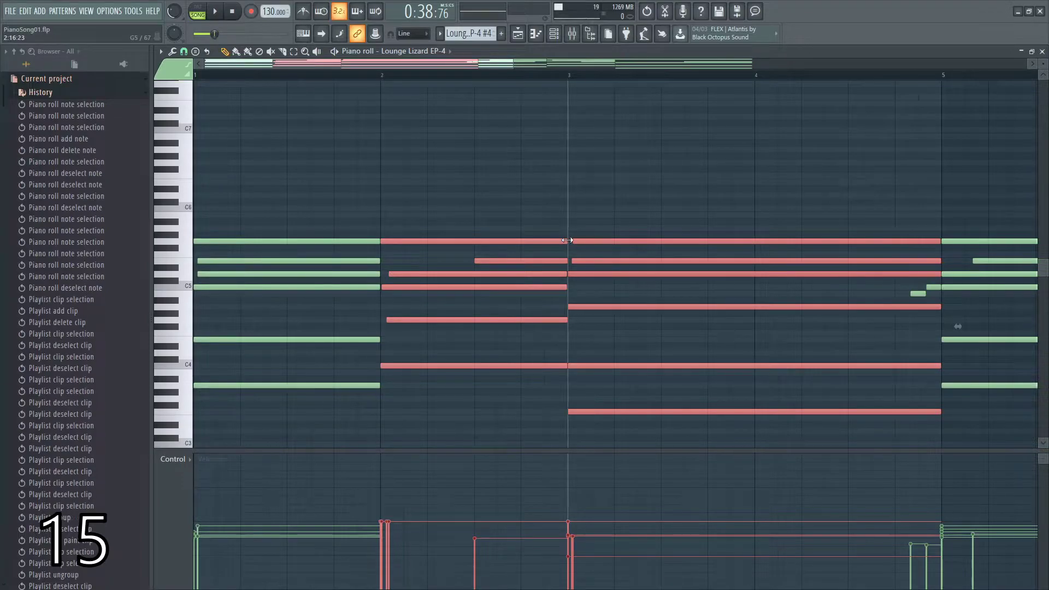
{"action": "left_click_drag", "start_coordinate": [567, 240], "coordinate": [524, 241]}
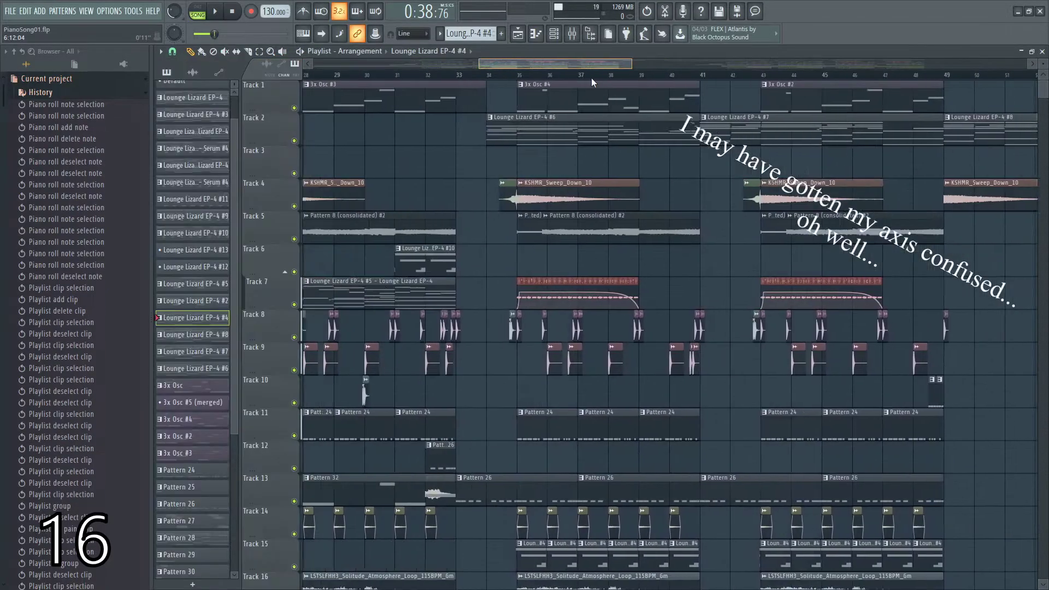
{"action": "left_click_drag", "start_coordinate": [592, 78], "coordinate": [589, 78]}
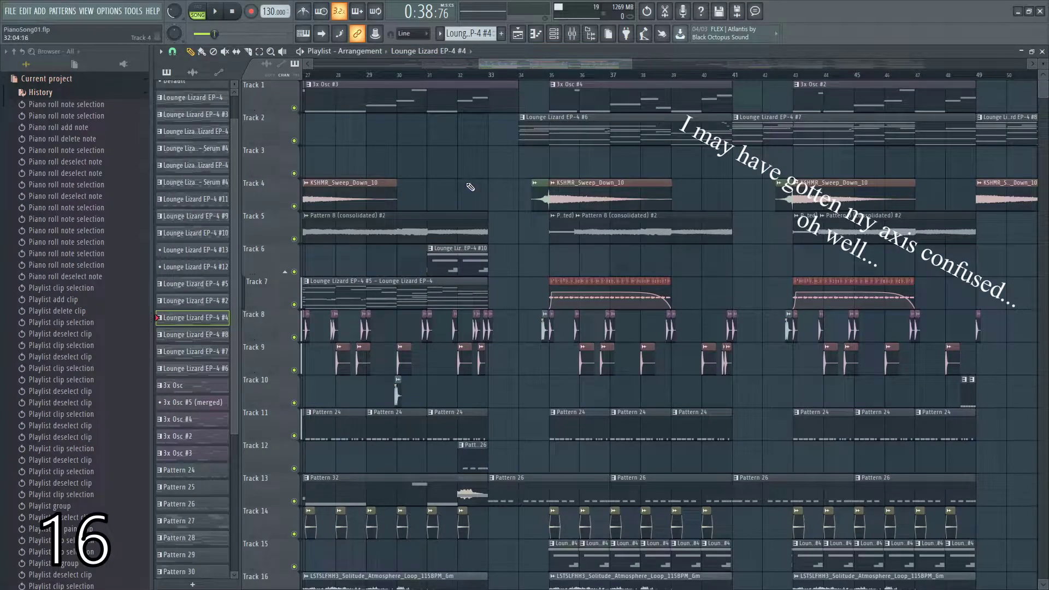
Zoom out the Playlist timeline to show a wider range of bars, and pan along the arrangement.
{"action": "scroll", "coordinate": [470, 187], "scroll_direction": "down", "scroll_amount": 5}
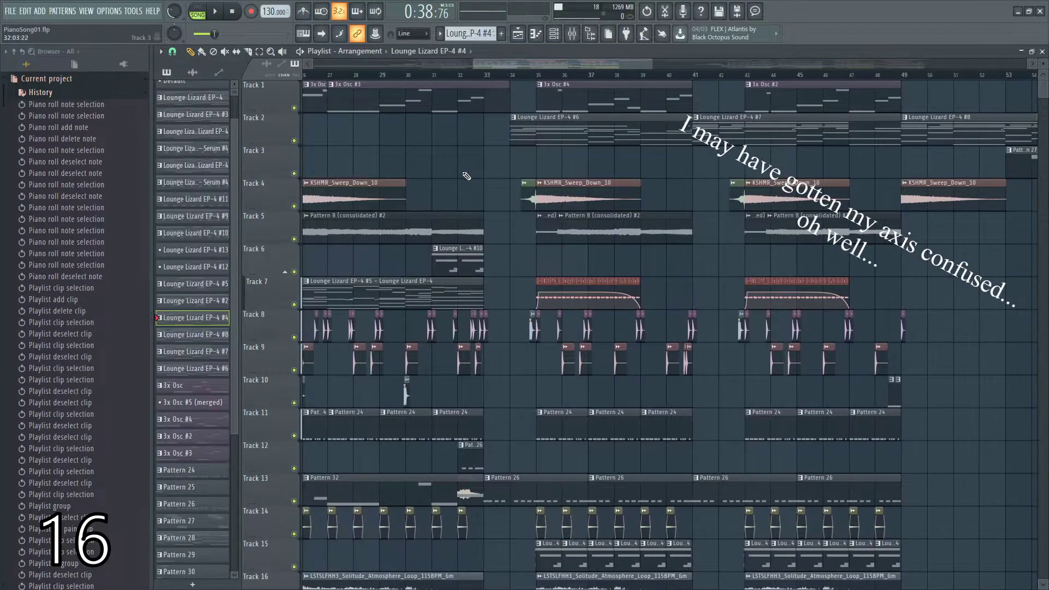
{"action": "scroll", "coordinate": [475, 180], "scroll_direction": "down", "scroll_amount": 3}
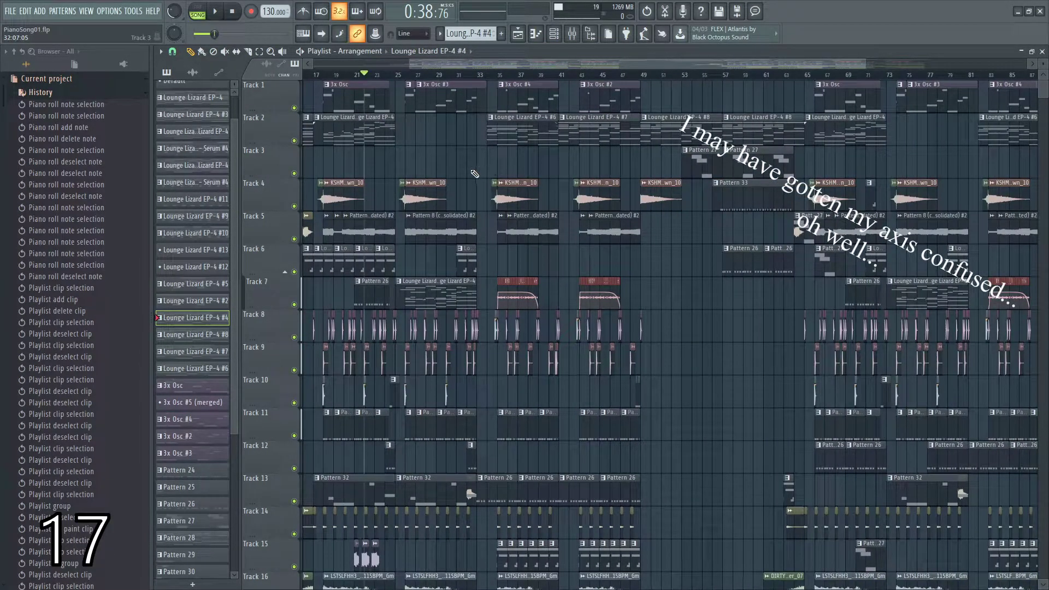
{"action": "scroll", "coordinate": [475, 174], "scroll_direction": "down", "scroll_amount": 4}
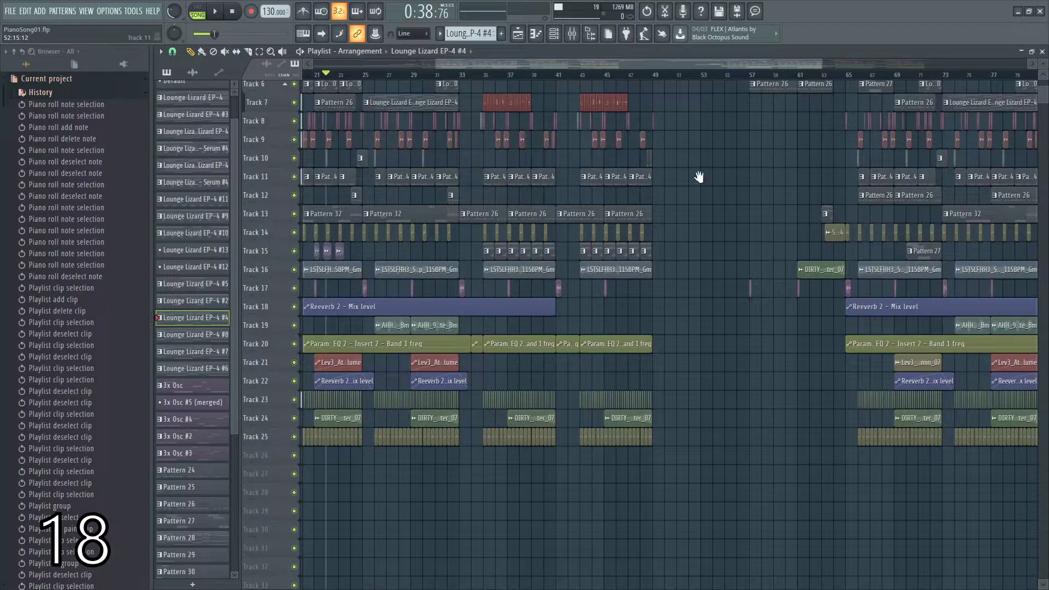
{"action": "mouse_move", "coordinate": [629, 64]}
{"action": "left_mouse_down"}
{"action": "mouse_move", "coordinate": [523, 64]}
{"action": "mouse_move", "coordinate": [844, 64]}
{"action": "mouse_move", "coordinate": [630, 64]}
{"action": "mouse_move", "coordinate": [626, 81]}
{"action": "mouse_move", "coordinate": [620, 62]}
{"action": "left_mouse_up"}
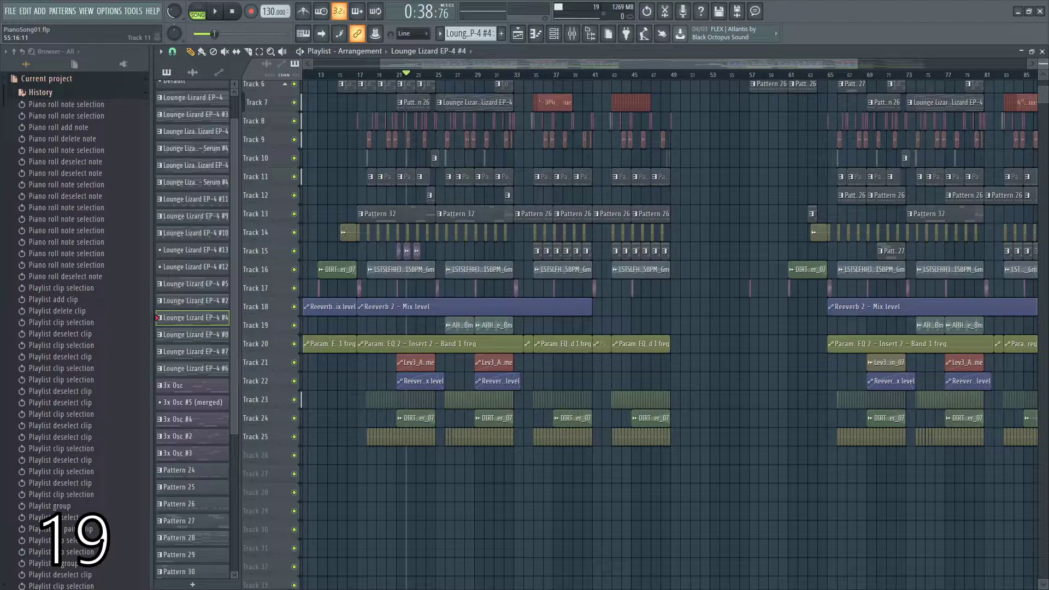
Change the Playlist track height, zoom in on Tracks 7 to 16 around bars 18 to 49, and return to the full arrangement.
{"action": "scroll", "coordinate": [670, 334], "scroll_direction": "up", "scroll_amount": 2}
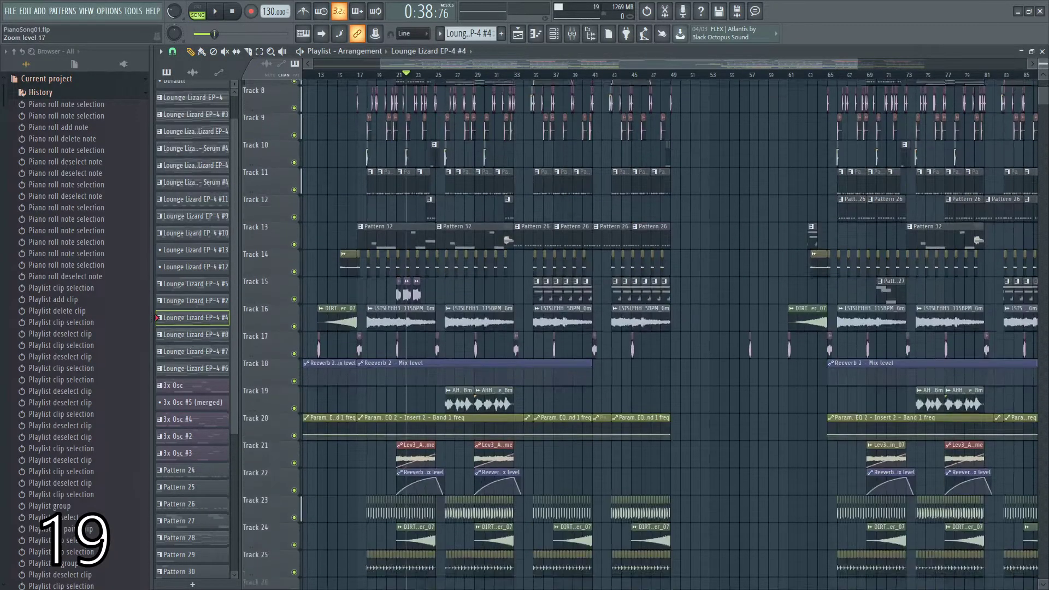
{"action": "scroll", "coordinate": [740, 184], "scroll_direction": "down", "scroll_amount": 3}
{"action": "scroll", "coordinate": [741, 185], "scroll_direction": "up", "scroll_amount": 3}
{"action": "scroll", "coordinate": [740, 184], "scroll_direction": "down", "scroll_amount": 3}
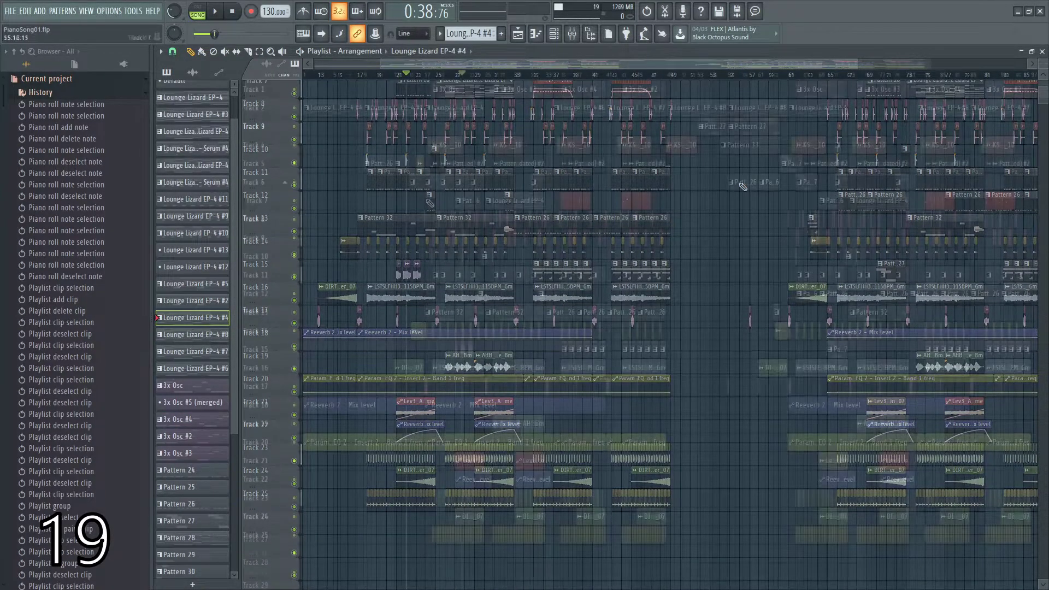
{"action": "left_click_drag", "start_coordinate": [427, 193], "coordinate": [688, 373]}
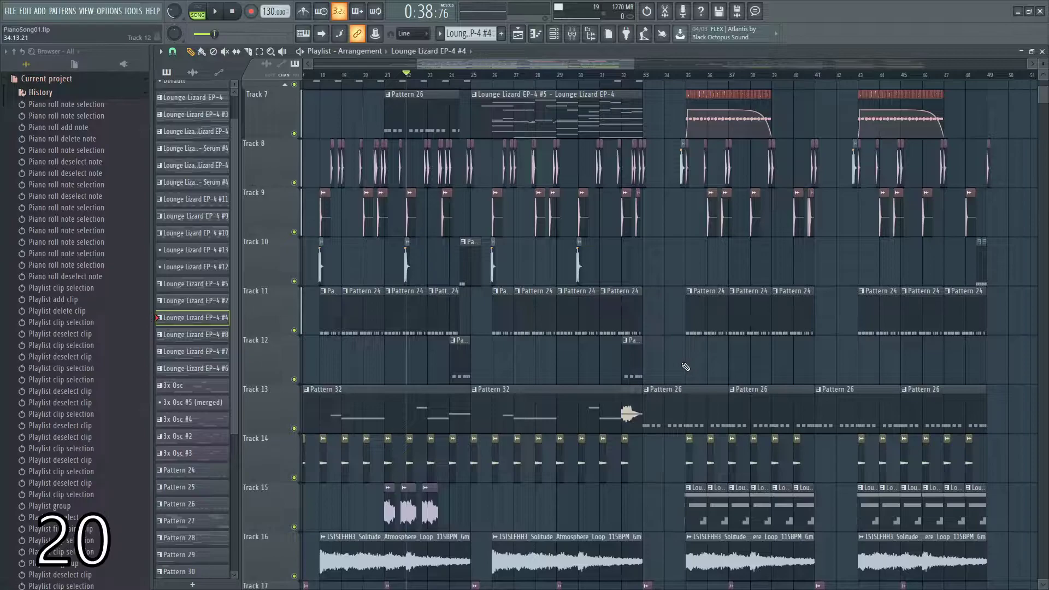
{"action": "right_click", "coordinate": [655, 253]}
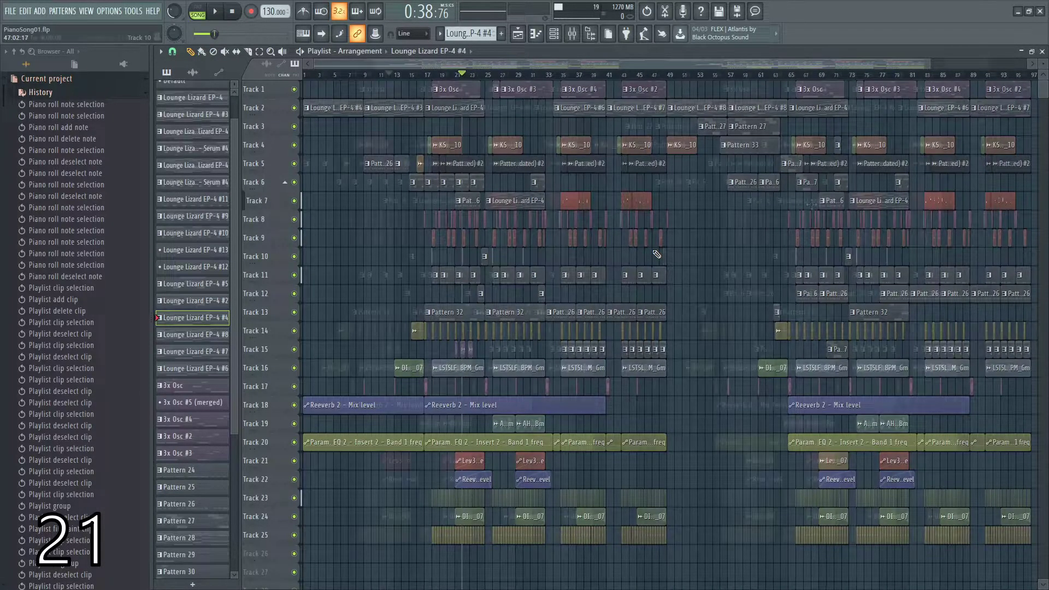
{"action": "left_click", "coordinate": [807, 199]}
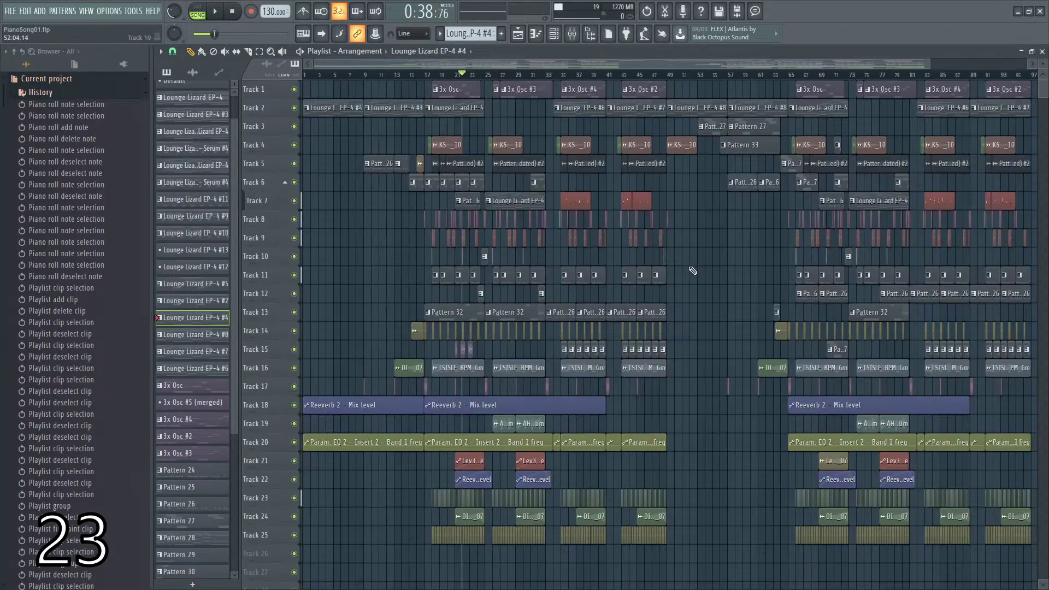
{"action": "left_click_drag", "start_coordinate": [681, 270], "coordinate": [574, 300]}
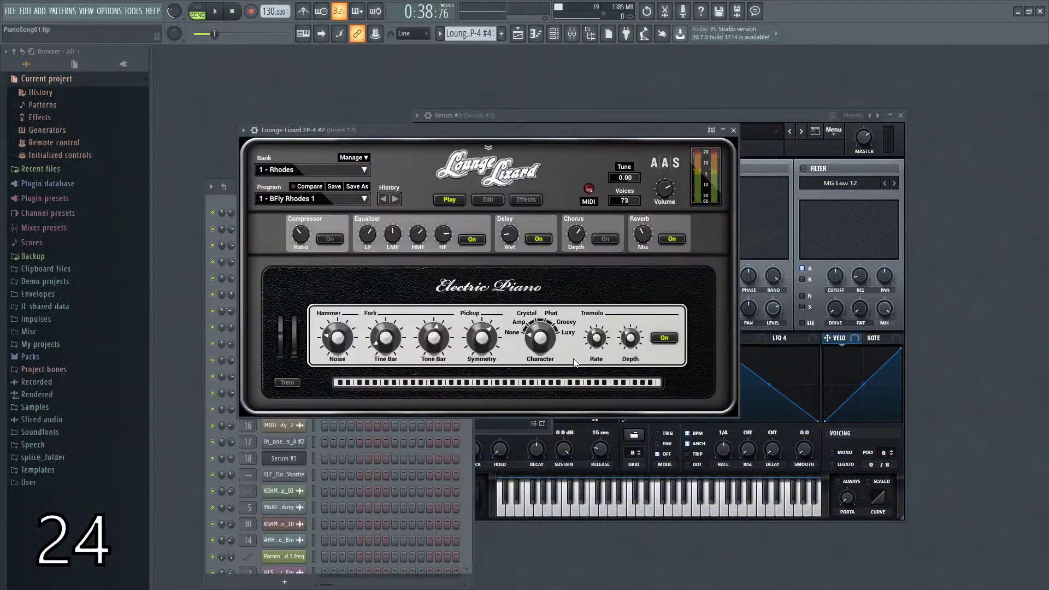
Cycle the focus through the open windows to the Channel rack, and close all open plugin windows.
{"action": "key", "text": "Tab"}
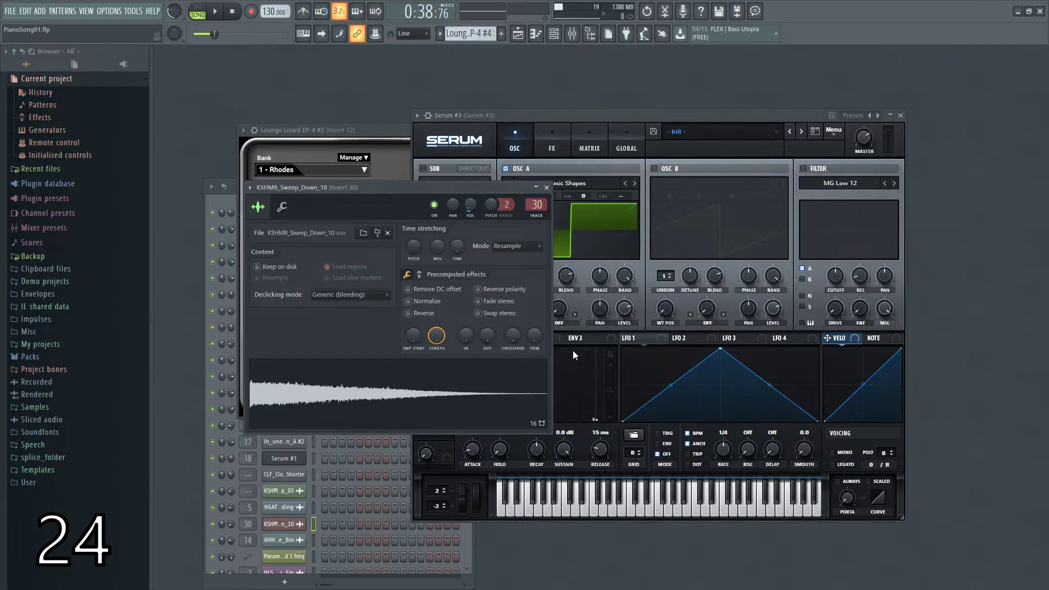
{"action": "key", "text": "Tab"}
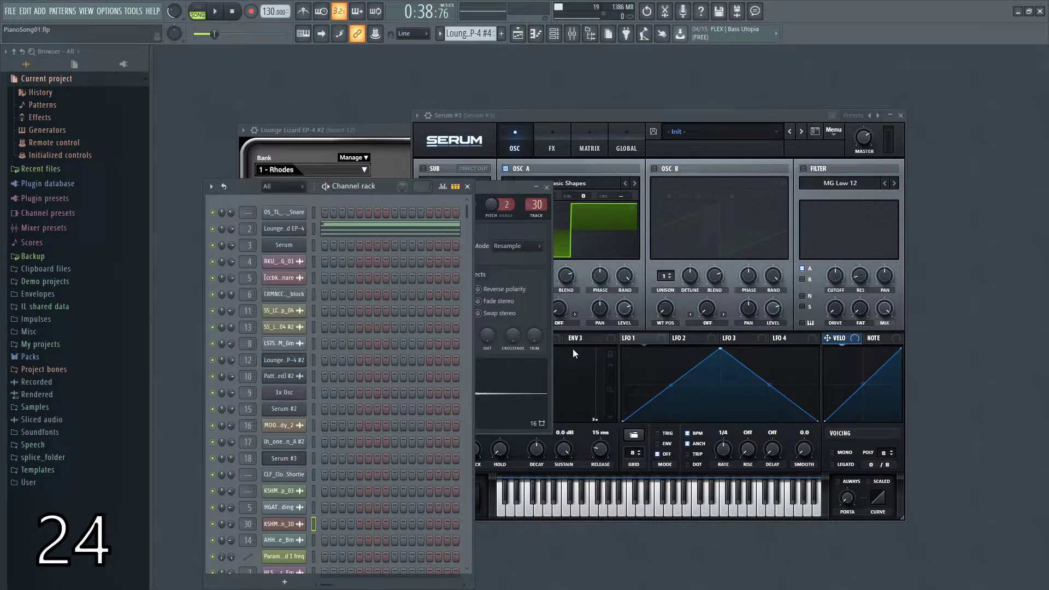
{"action": "key", "text": "alt+F12"}
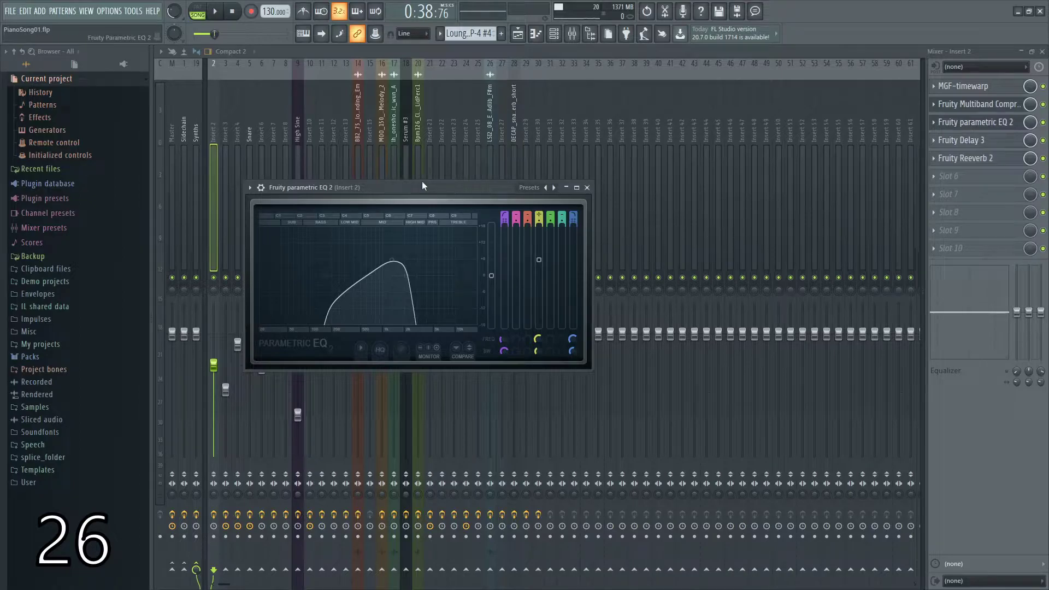
Move the Fruity parametric EQ 2 window to another spot over the mixer.
{"action": "left_click_drag", "start_coordinate": [422, 186], "coordinate": [517, 147]}
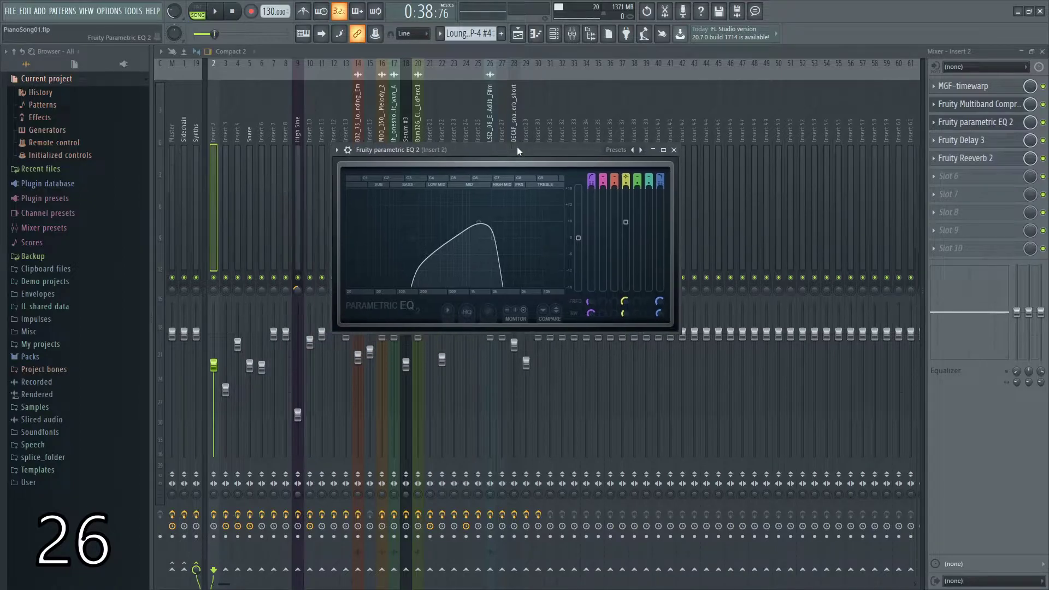
{"action": "double_click", "coordinate": [517, 146]}
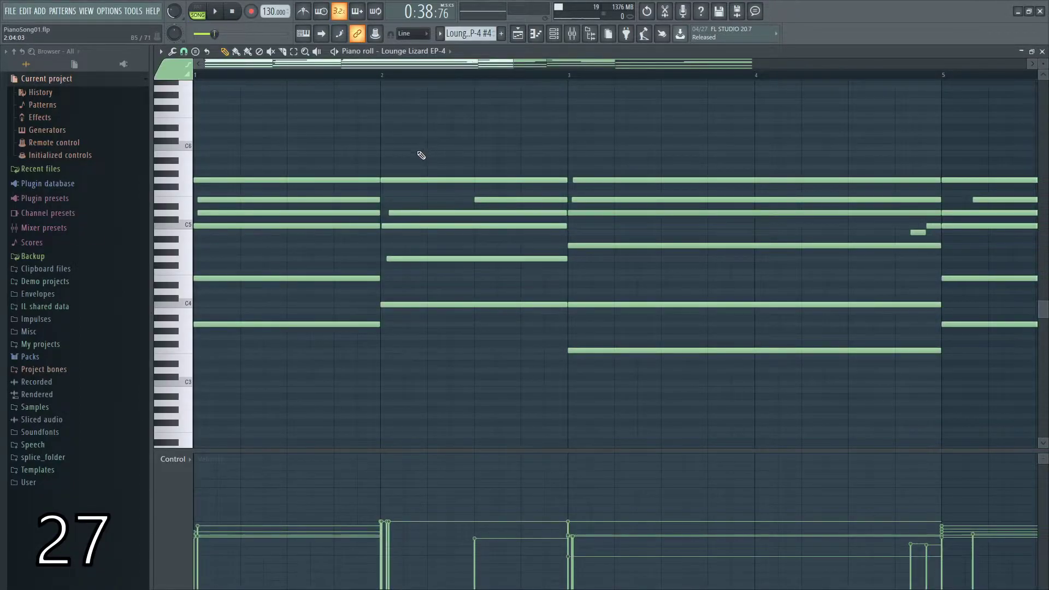
Solo the Lounge Lizard EP-4 #5 clip on Track 7 of the Playlist during playback, and stop playing.
{"action": "left_click_drag", "start_coordinate": [438, 164], "coordinate": [611, 136]}
{"action": "key", "text": "F5"}
{"action": "left_click_drag", "start_coordinate": [793, 64], "coordinate": [770, 66]}
{"action": "right_click", "coordinate": [593, 174], "text": "alt"}
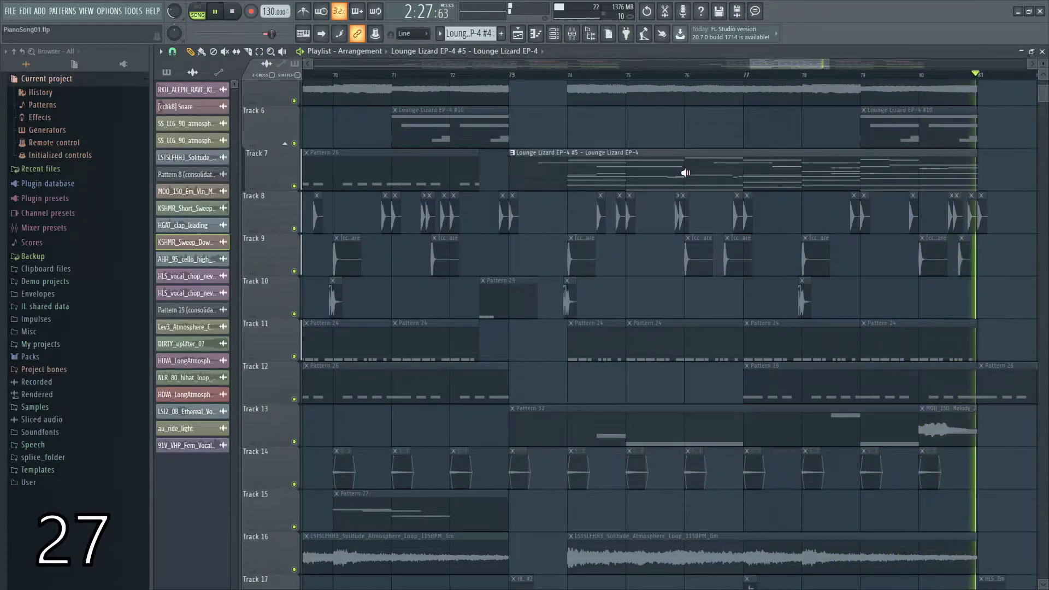
{"action": "key", "text": "space"}
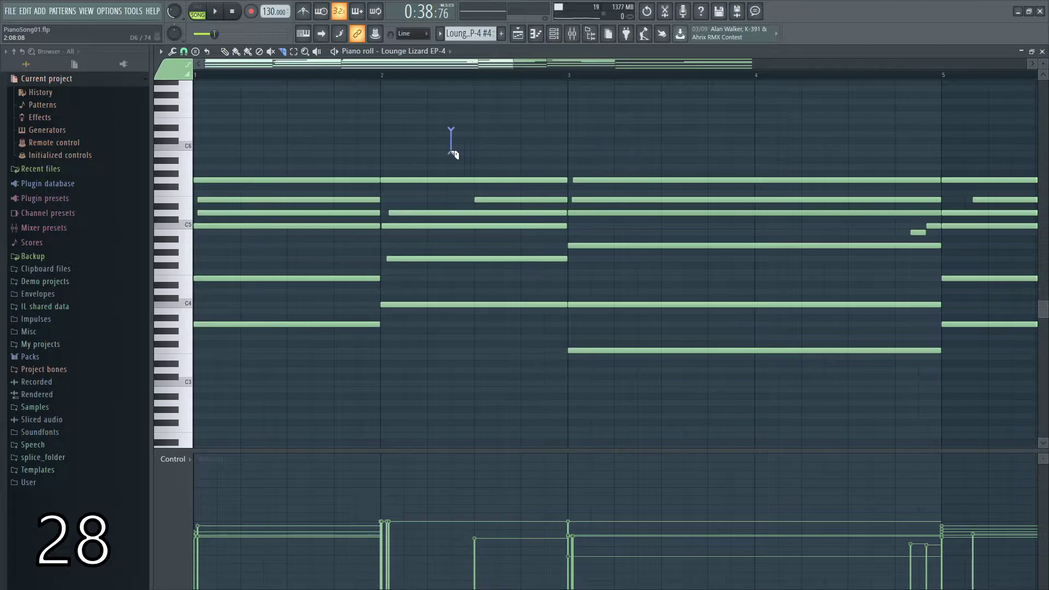
Slice the Lounge Lizard EP-4 chords with vertical cuts through bars 2 and 3 of the piano roll.
{"action": "left_click_drag", "start_coordinate": [497, 129], "coordinate": [482, 362]}
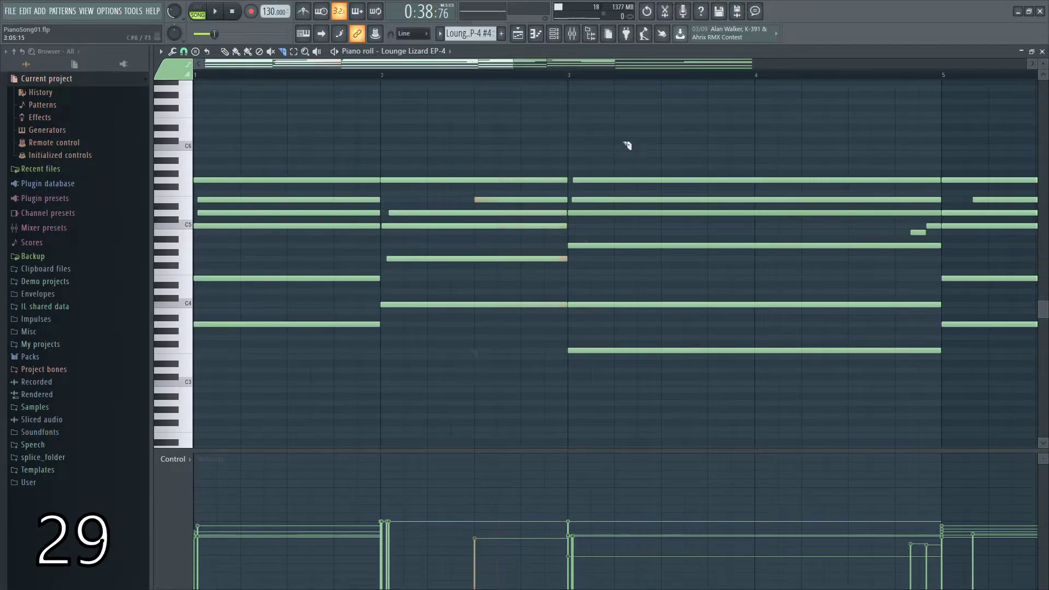
{"action": "left_click_drag", "start_coordinate": [620, 138], "coordinate": [682, 415]}
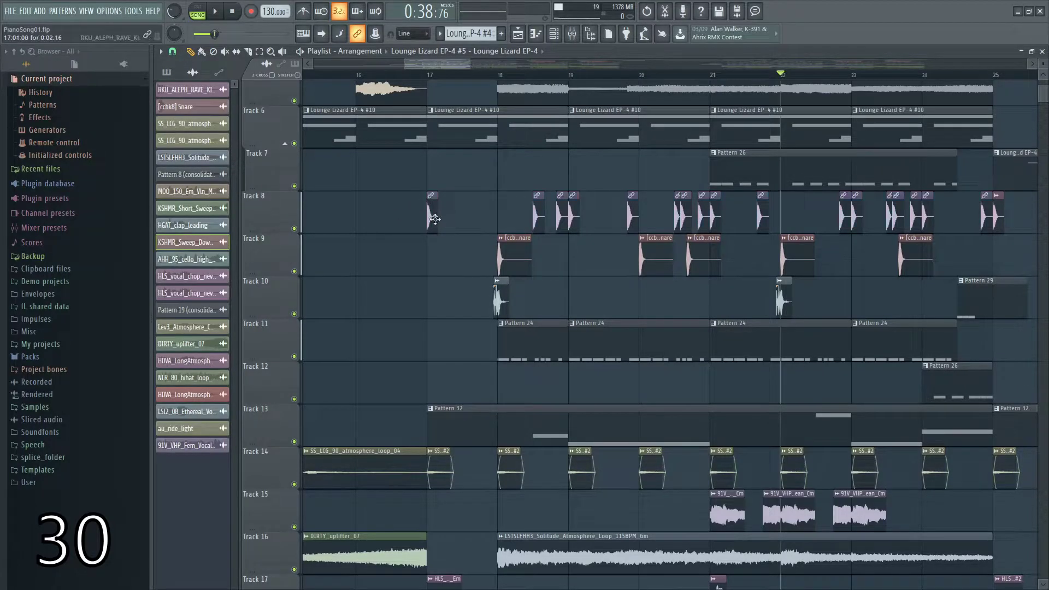
Extend the end of the HGAT_clap_leading clip near bar 18 on Track 10 to about bar 20.
{"action": "left_click_drag", "start_coordinate": [508, 301], "coordinate": [642, 306]}
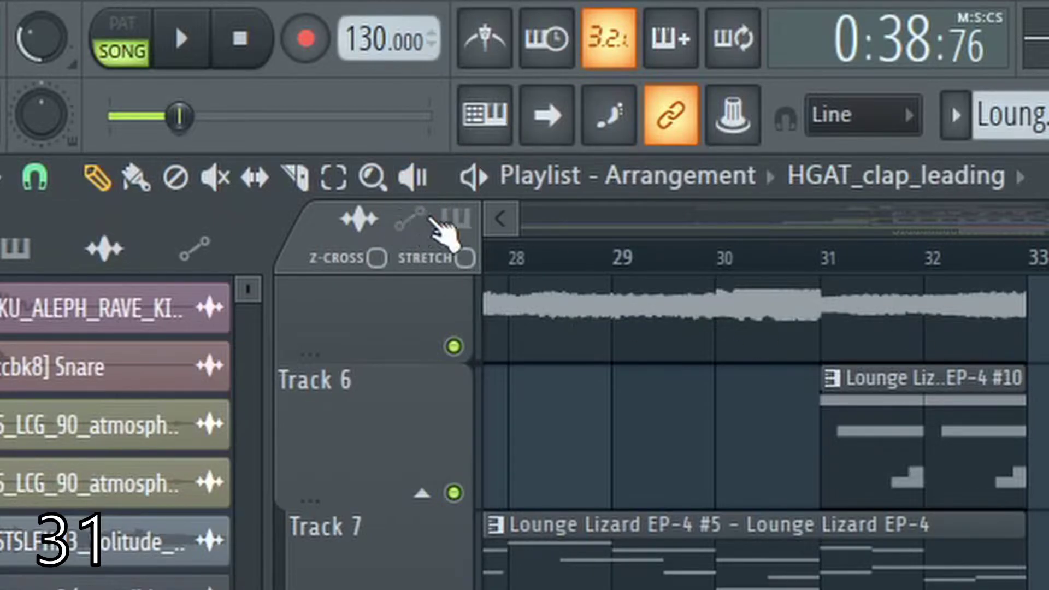
Cycle the Playlist focus between automation, pattern and audio clips, and toggle the typing keyboard to piano keyboard mode.
{"action": "left_click", "coordinate": [456, 219]}
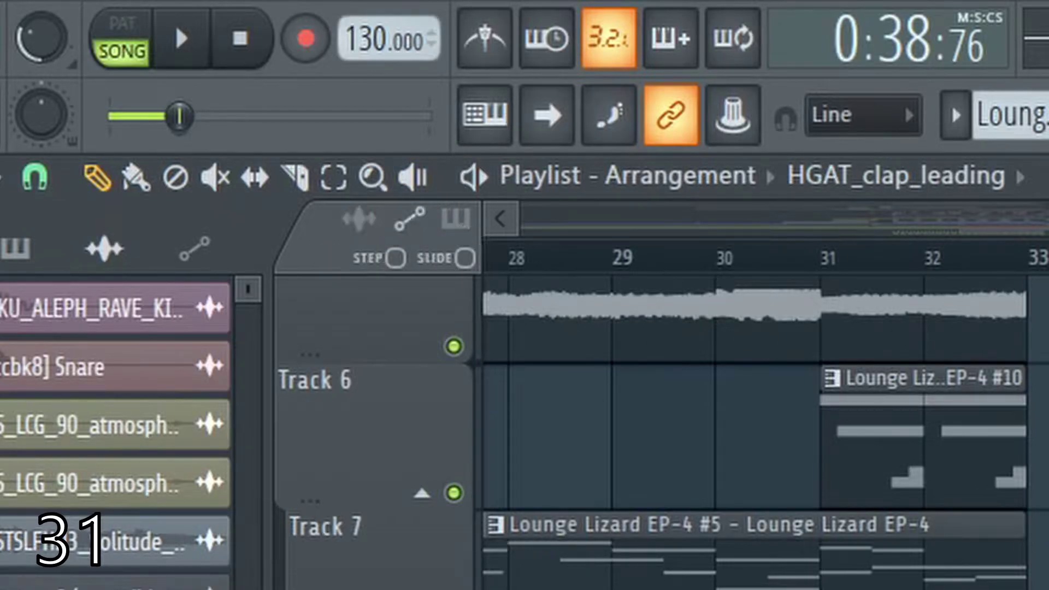
{"action": "key", "text": "shift+Tab"}
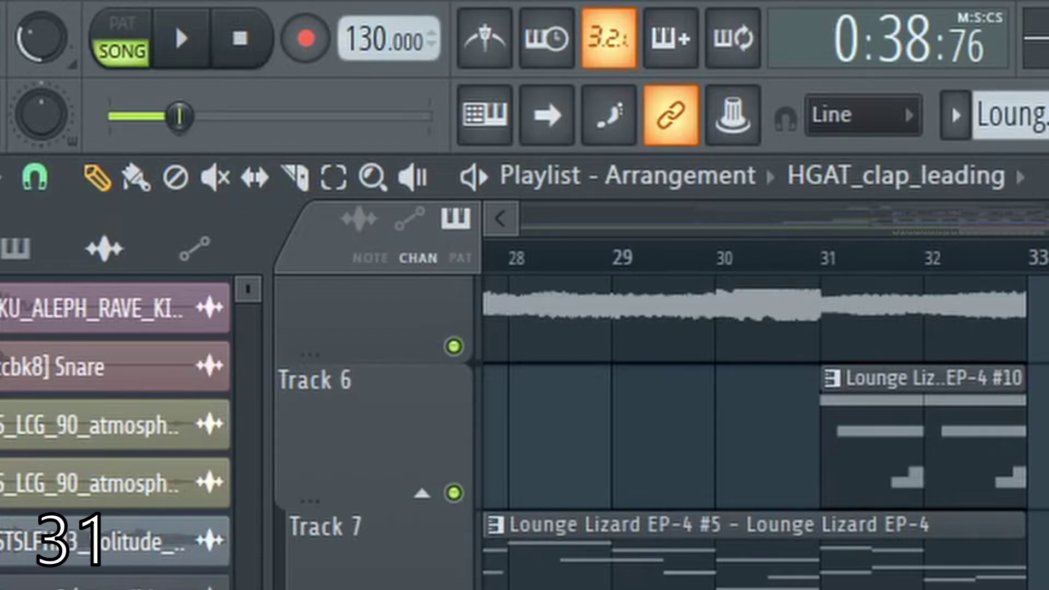
{"action": "key", "text": "shift+Tab"}
{"action": "left_click", "coordinate": [492, 116]}
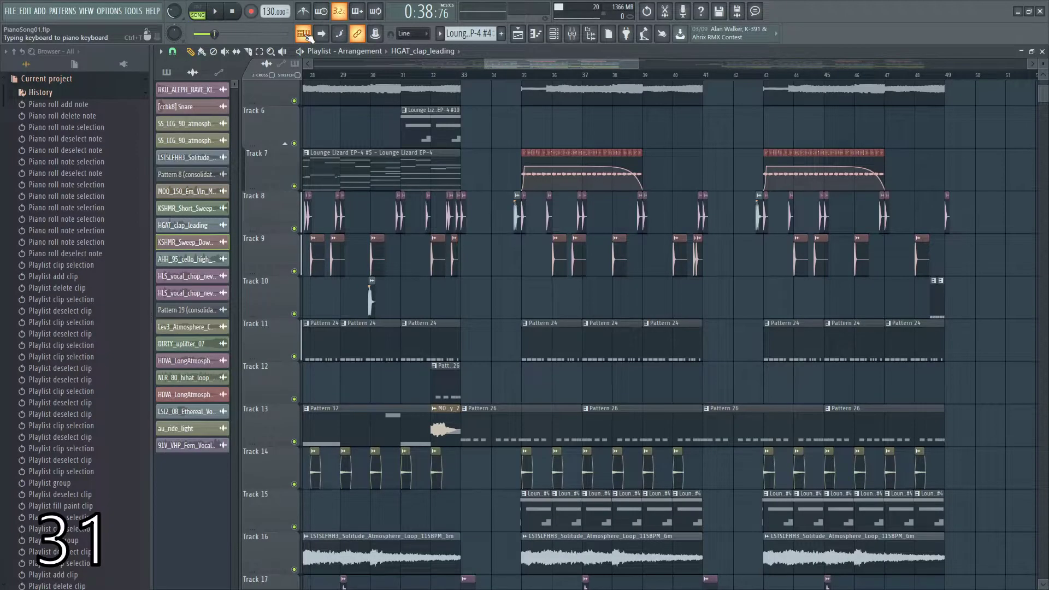
{"action": "key", "text": "m"}
{"action": "key", "text": "m"}
{"action": "key", "text": "n"}
{"action": "key", "text": "m"}
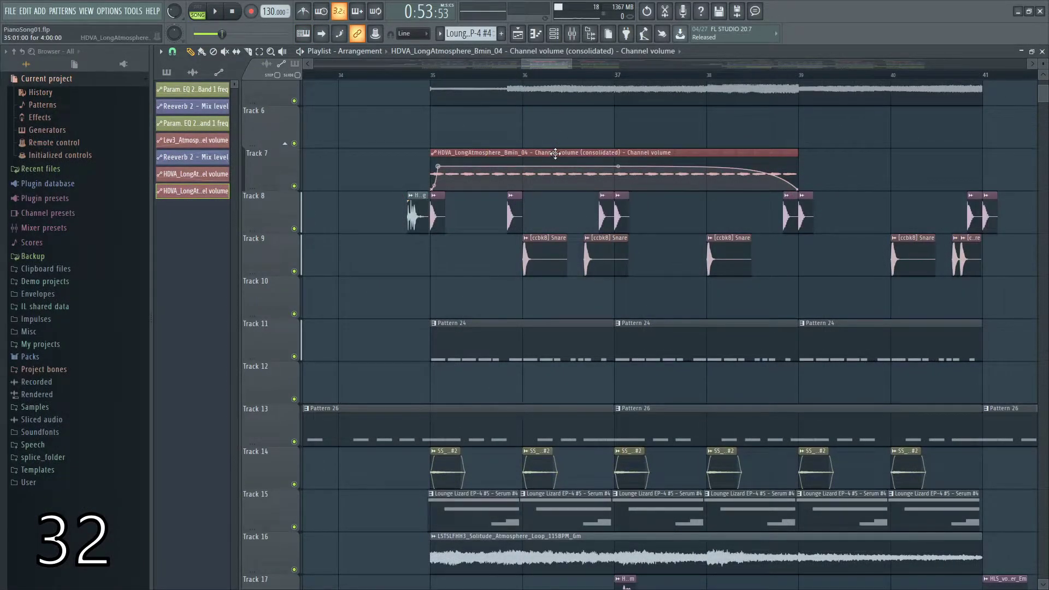
Copy the state of the HDVA_LongAtmosphere_Bmin_04 channel volume automation clip on Track 7.
{"action": "double_click", "coordinate": [555, 154]}
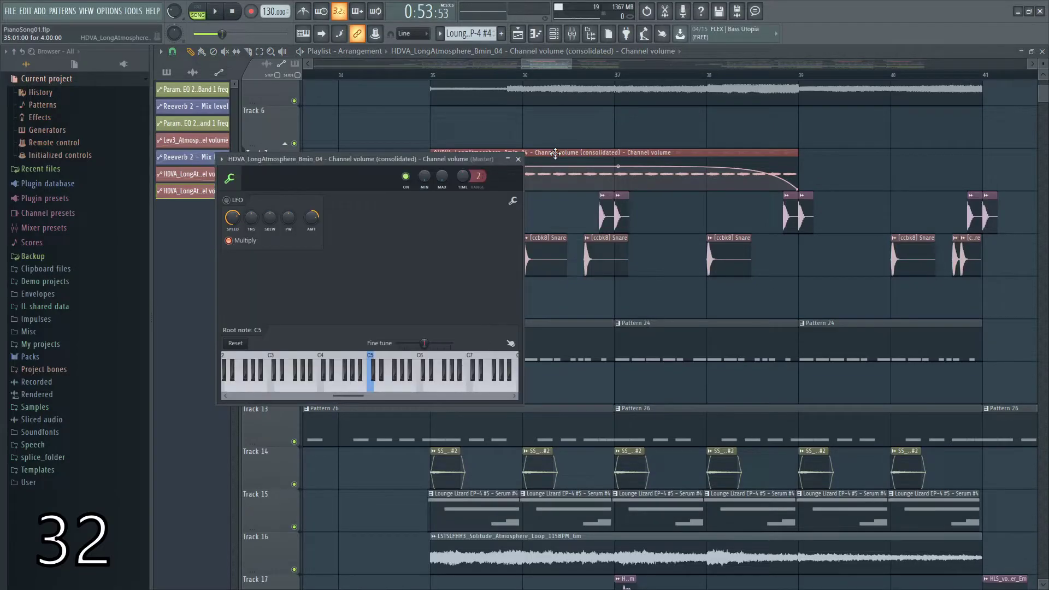
{"action": "left_click", "coordinate": [512, 201]}
{"action": "left_click", "coordinate": [527, 214]}
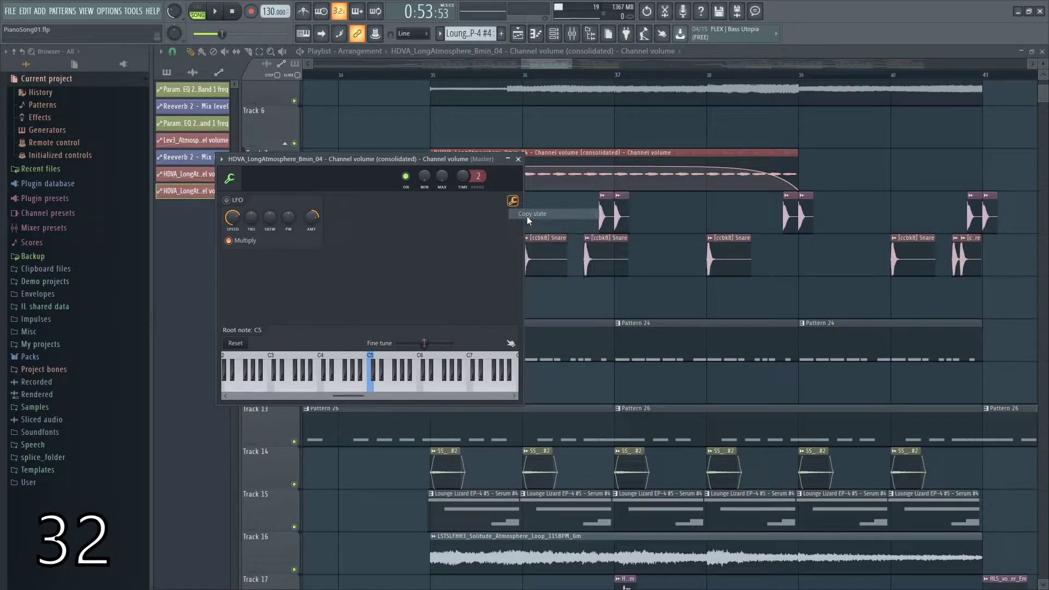
{"action": "left_click", "coordinate": [514, 201]}
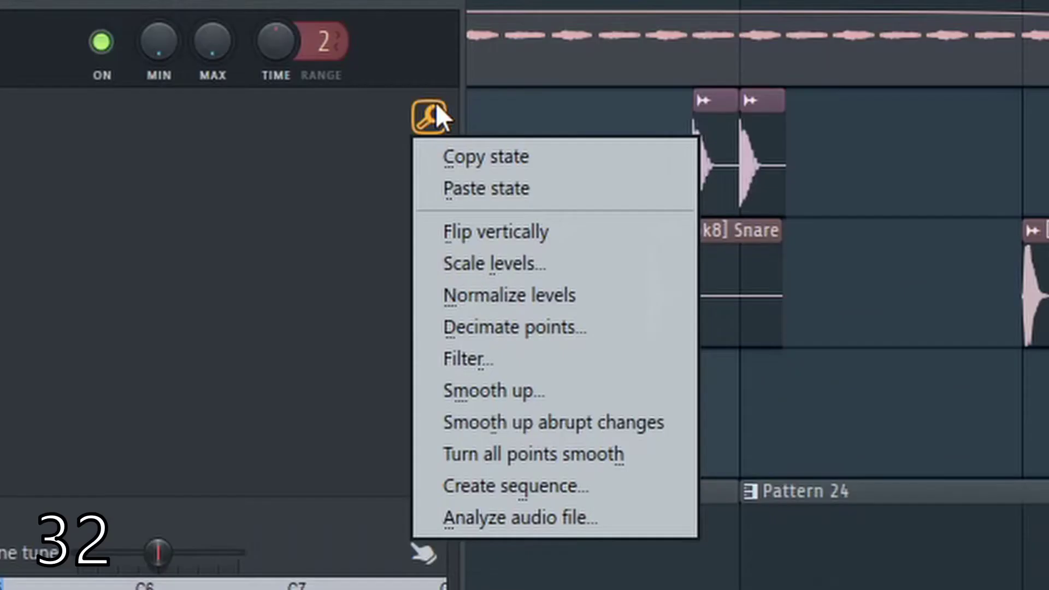
{"action": "left_click", "coordinate": [520, 165]}
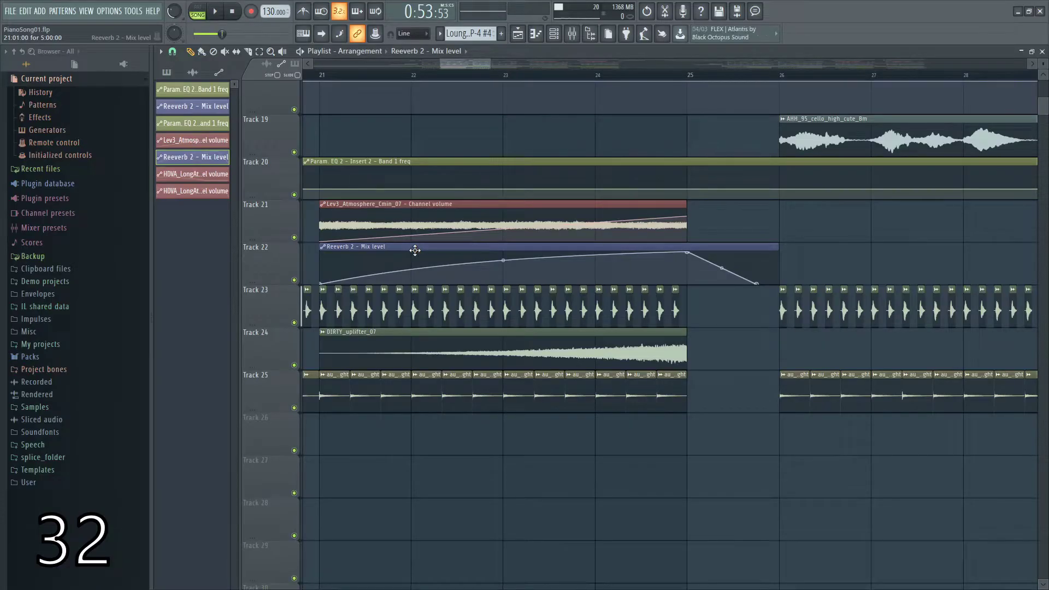
Paste the copied automation state into the Reeverb 2 - Mix level clip on Track 22, and close its settings.
{"action": "double_click", "coordinate": [446, 265]}
{"action": "left_click", "coordinate": [470, 159]}
{"action": "left_click", "coordinate": [491, 183]}
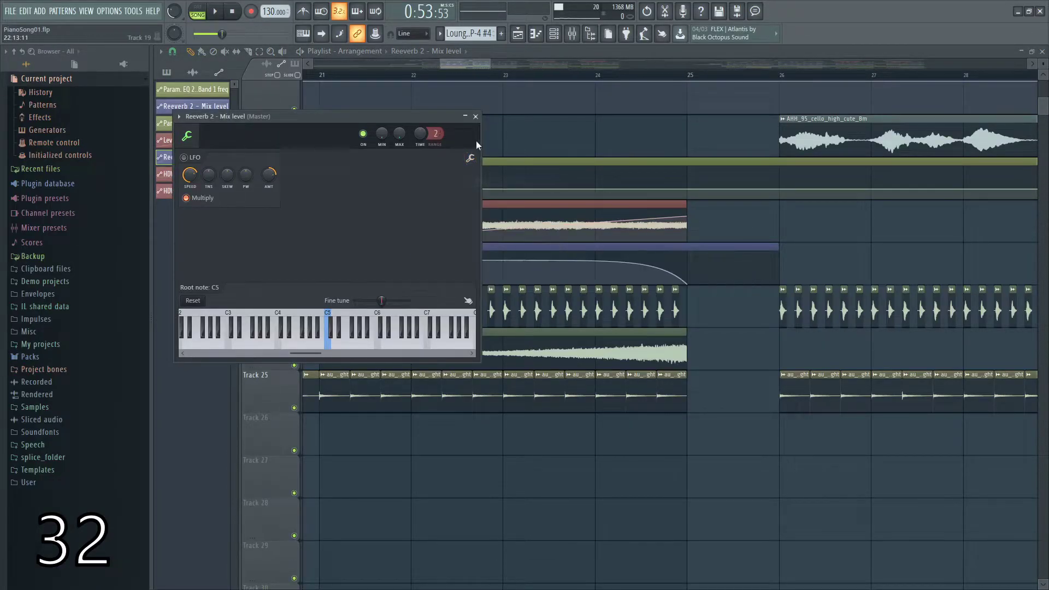
{"action": "left_click", "coordinate": [475, 117]}
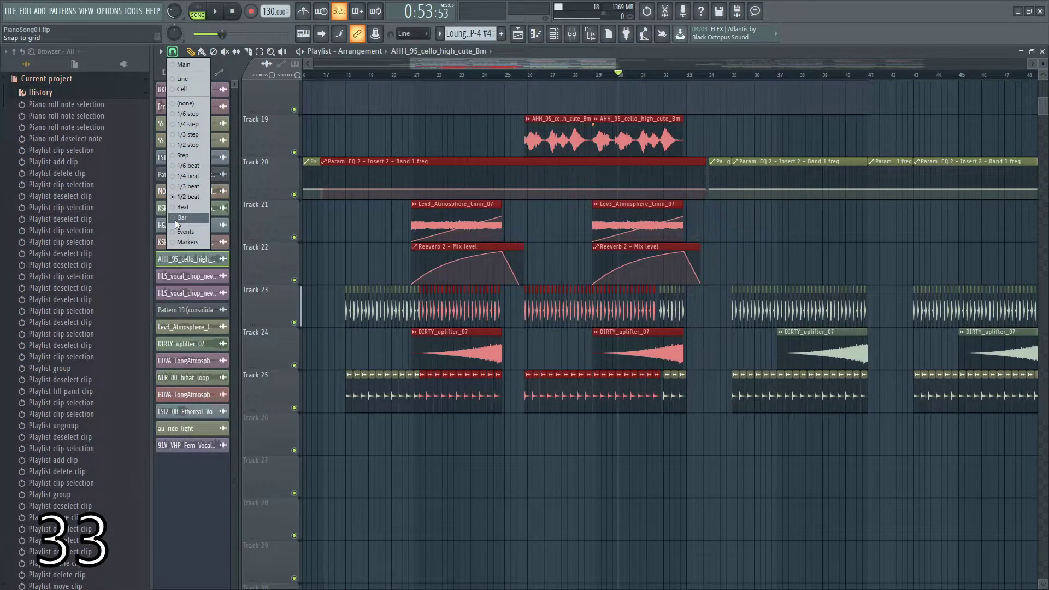
Set the Playlist snap to Bar and quantize the selected clips to that grid.
{"action": "left_click", "coordinate": [175, 220]}
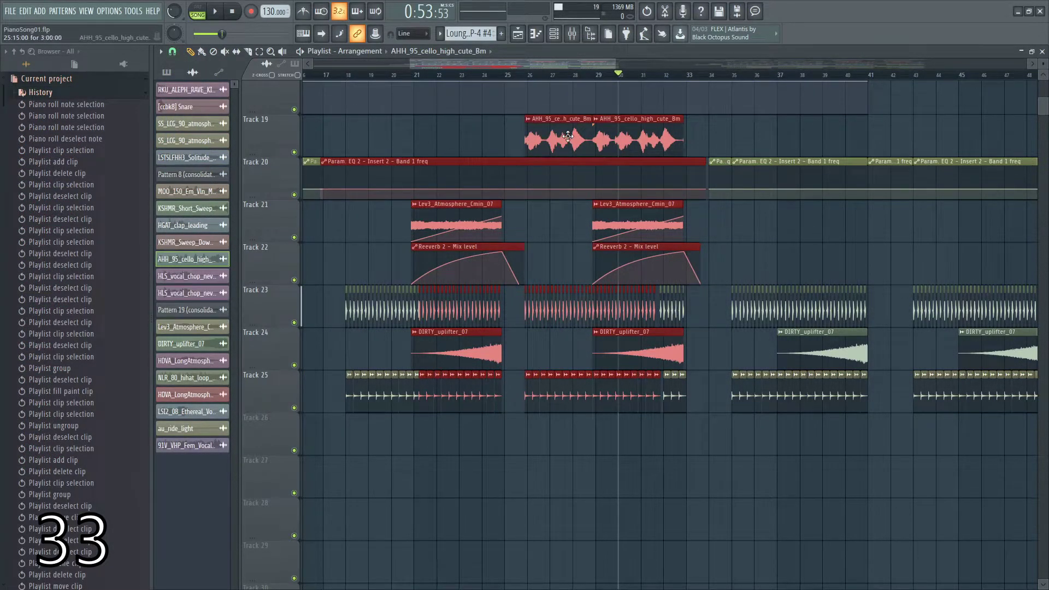
{"action": "key", "text": "shift+q"}
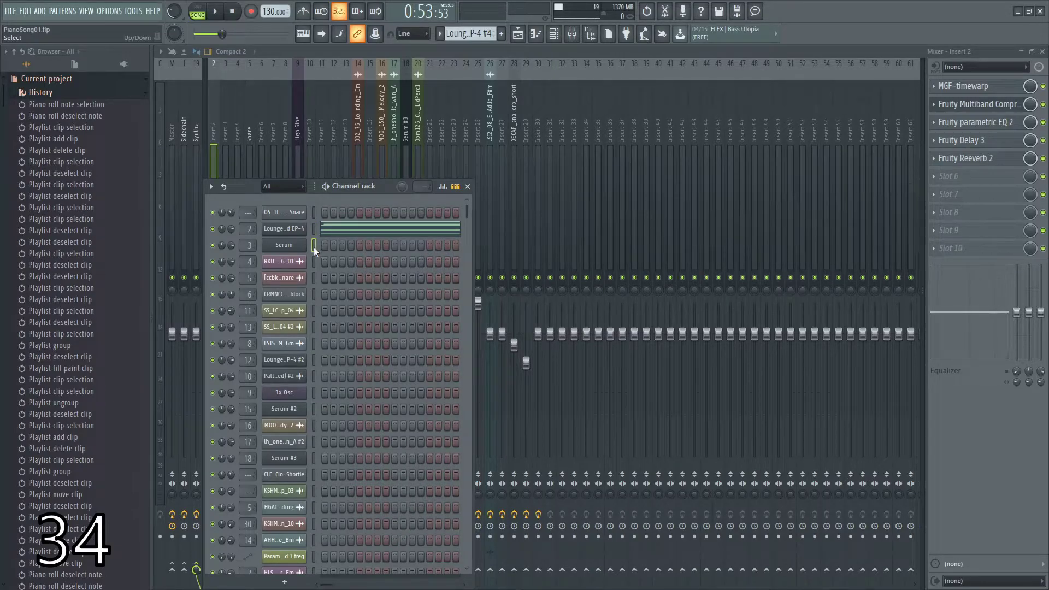
Paste the copied Lounge Lizard EP-4 notes into the Serum, Lounge Lizard EP-4 #2 and Pattern 8 channels.
{"action": "key", "text": "ctrl+v"}
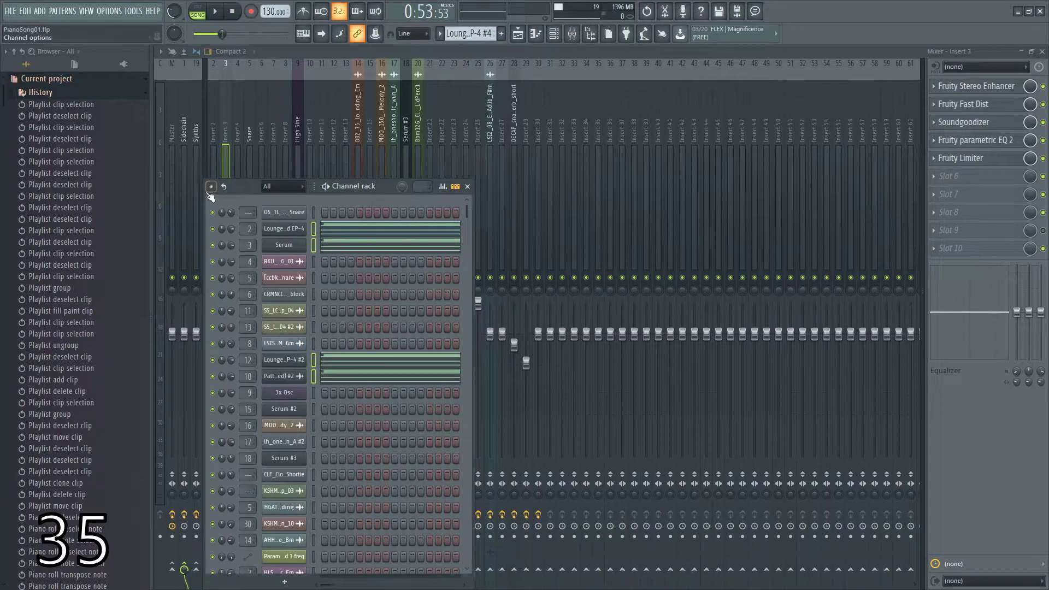
Transpose the selected Channel rack channels by -3 semitones.
{"action": "left_click", "coordinate": [211, 187]}
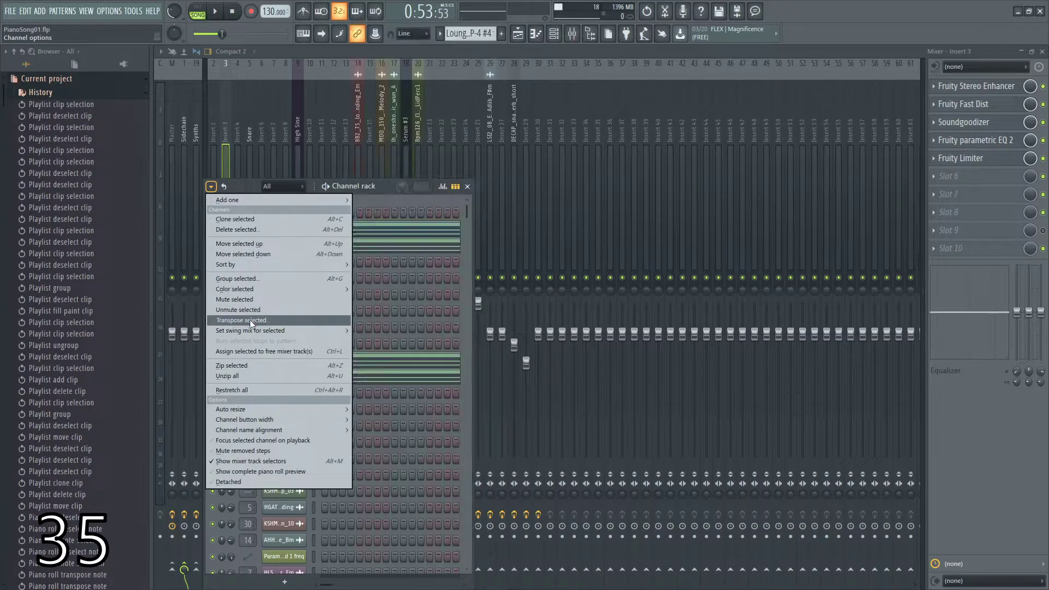
{"action": "left_click", "coordinate": [250, 319]}
{"action": "type", "text": "-3"}
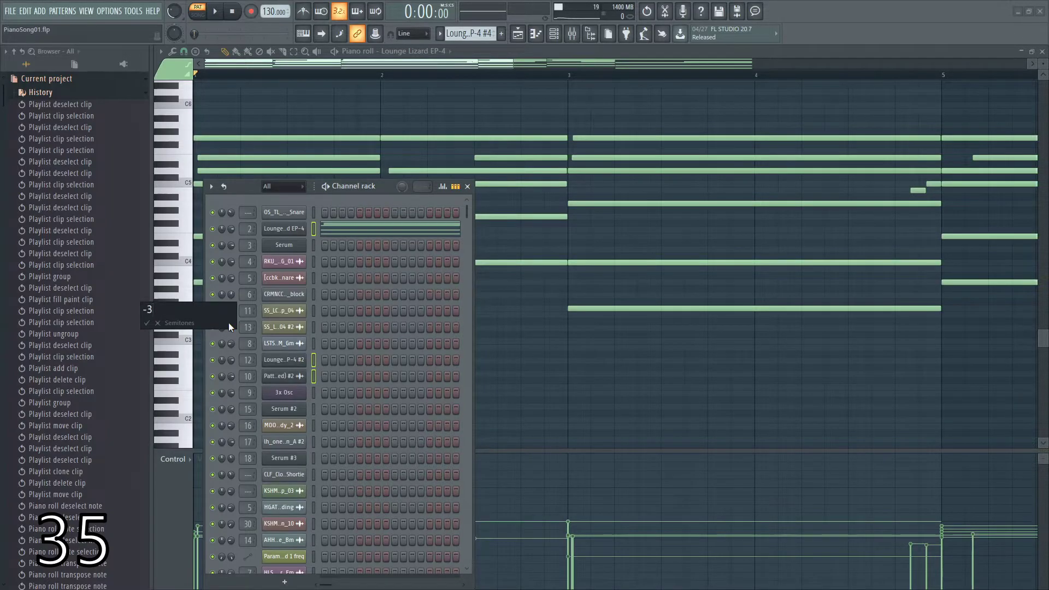
{"action": "key", "text": "Return"}
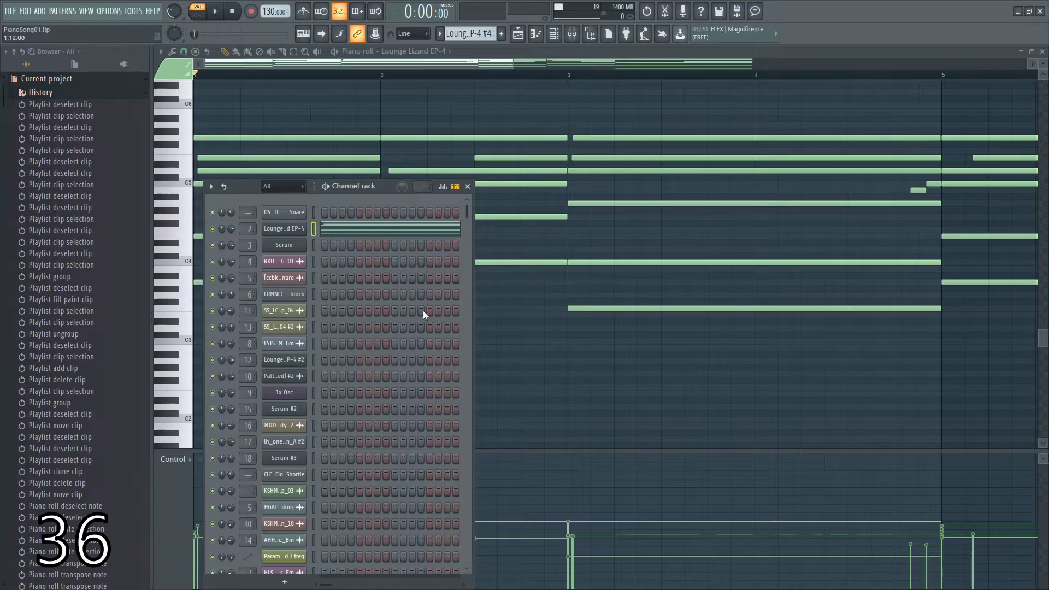
Clone the Lounge Lizard EP-4 channel in the Channel rack and select all channels.
{"action": "key", "text": "alt+c"}
{"action": "key", "text": "ctrl+a"}
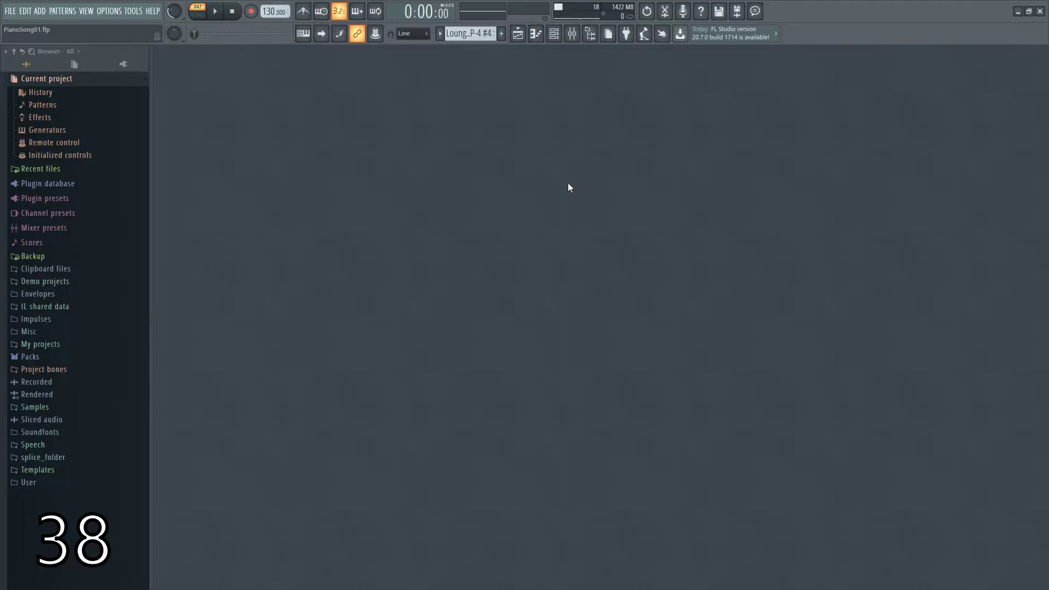
Bring up the Playlist, the Channel rack and the piano roll windows.
{"action": "key", "text": "F5"}
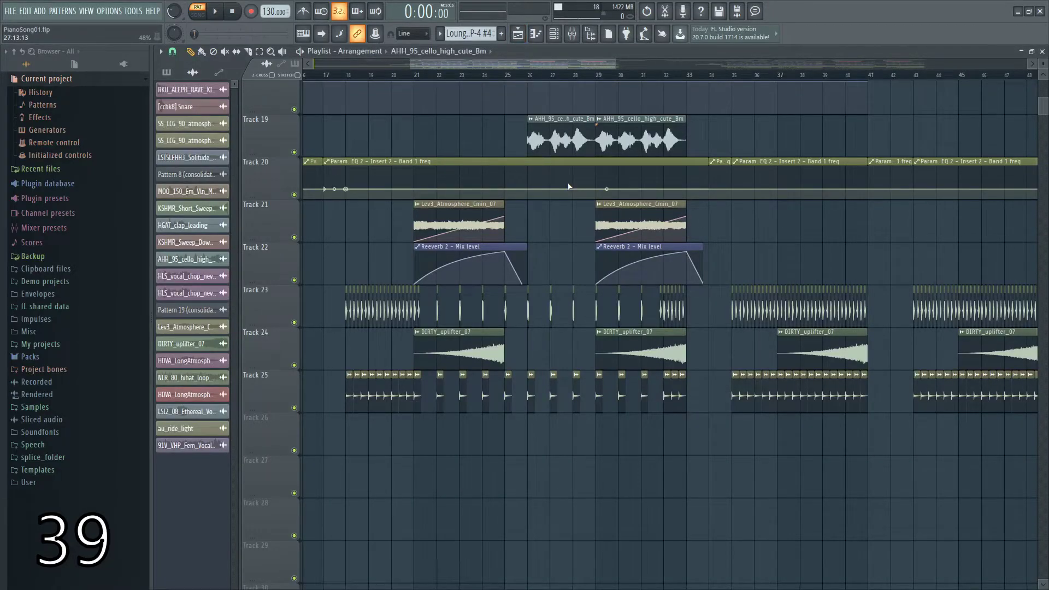
{"action": "key", "text": "F6"}
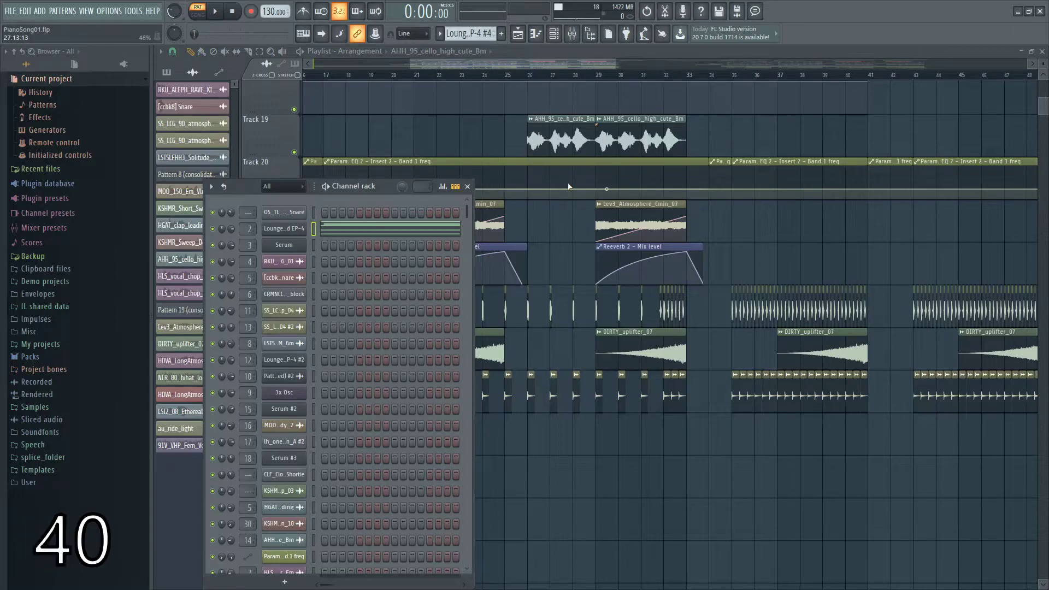
{"action": "key", "text": "F7"}
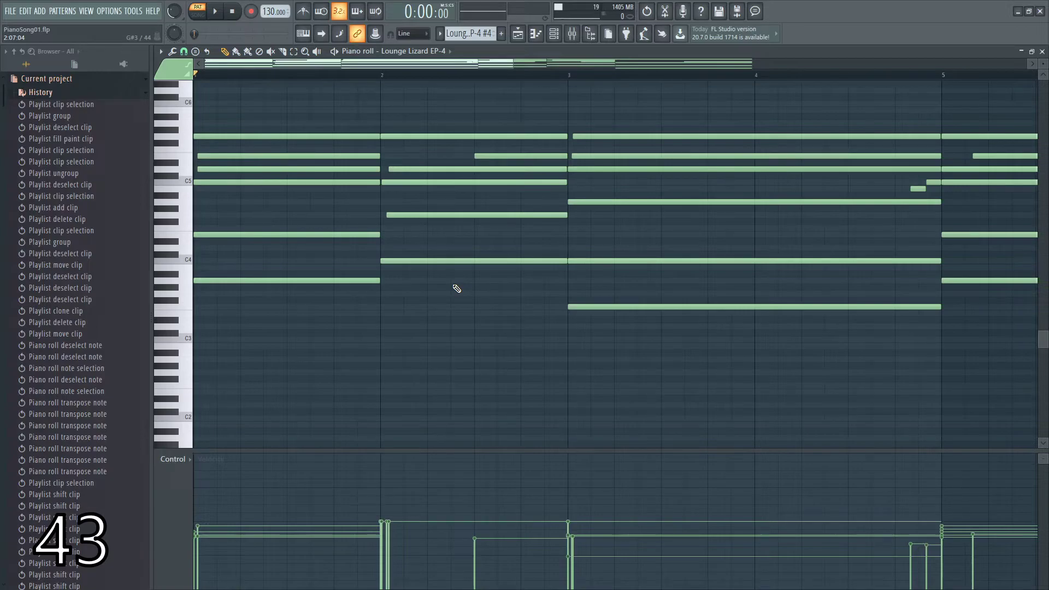
Show ghost notes in the Lounge Lizard EP-4 piano roll and switch to editing the Serum channel through its ghost notes.
{"action": "key", "text": "alt+v"}
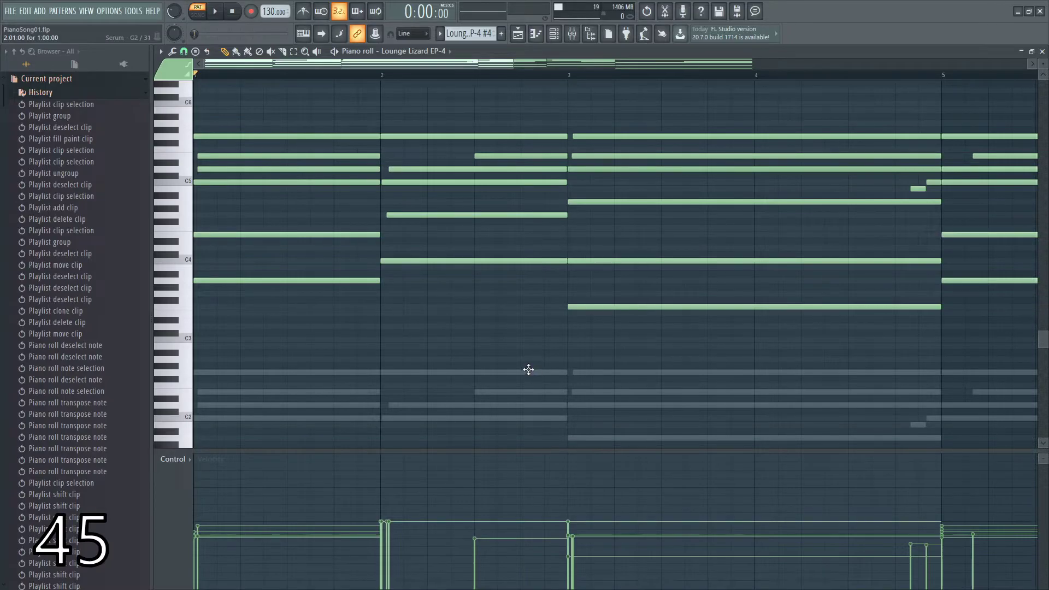
{"action": "double_click", "coordinate": [527, 373]}
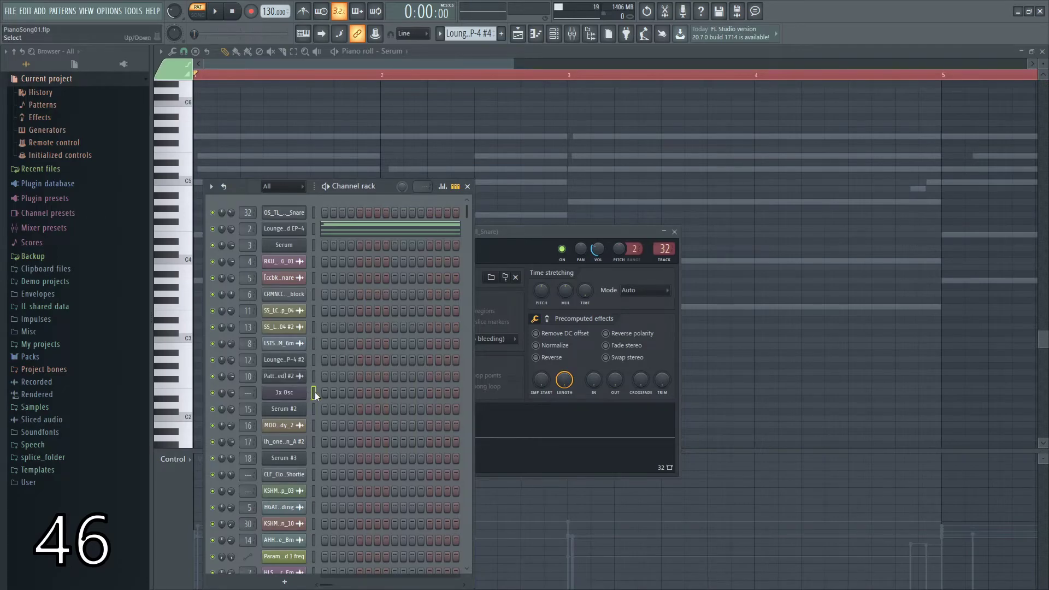
Show the mixer and link the 3x Osc channel to the empty Insert 33 track.
{"action": "left_click", "coordinate": [572, 33]}
{"action": "left_click", "coordinate": [573, 127]}
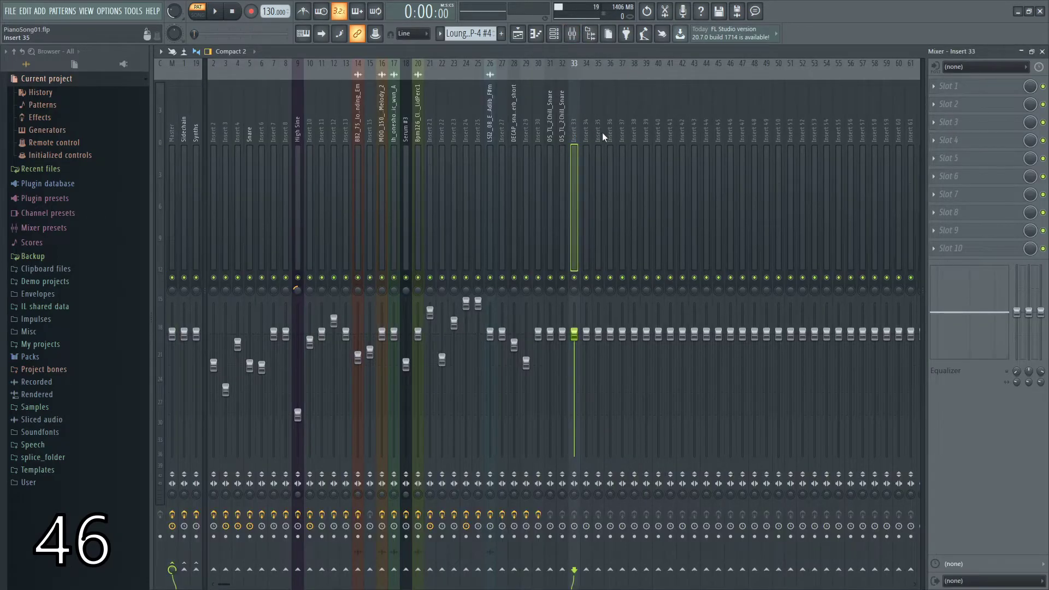
{"action": "key", "text": "ctrl+l"}
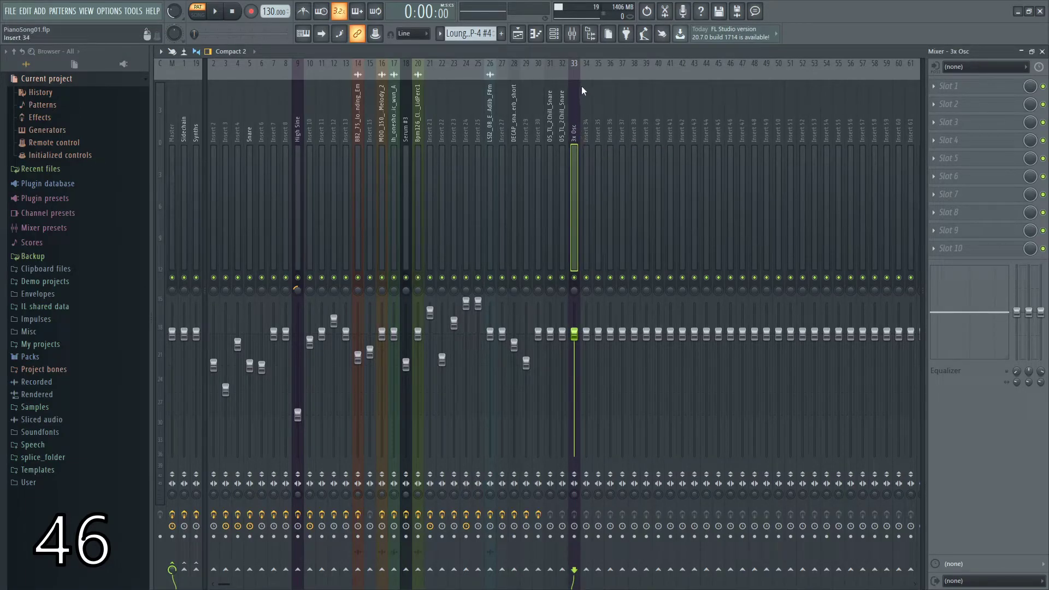
Switch playback to Song mode and select the MOO_150_Em_Vln_Melody_2 mixer track.
{"action": "key", "text": "l"}
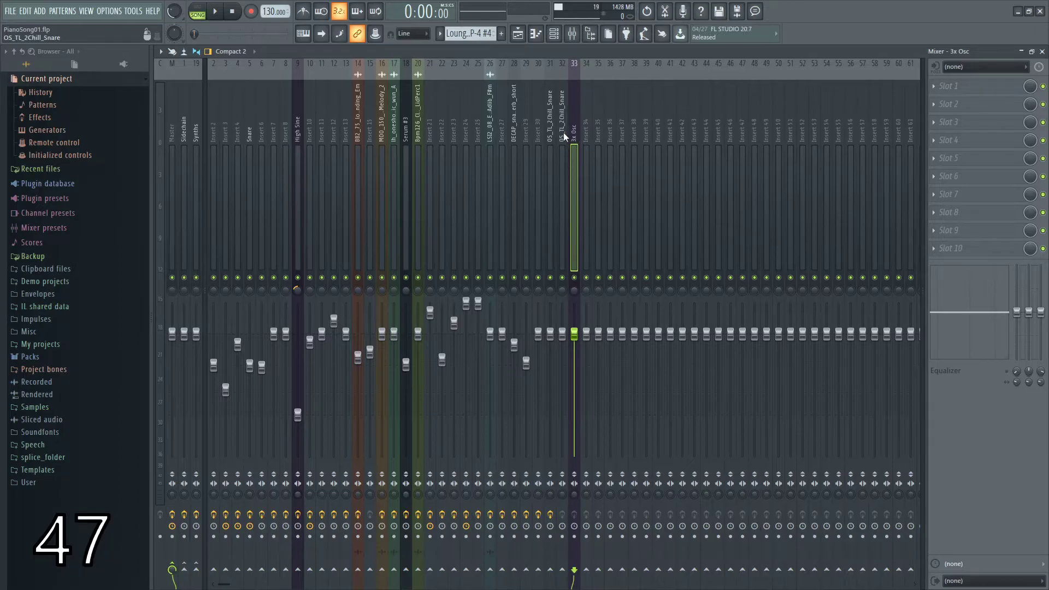
{"action": "left_click", "coordinate": [382, 131]}
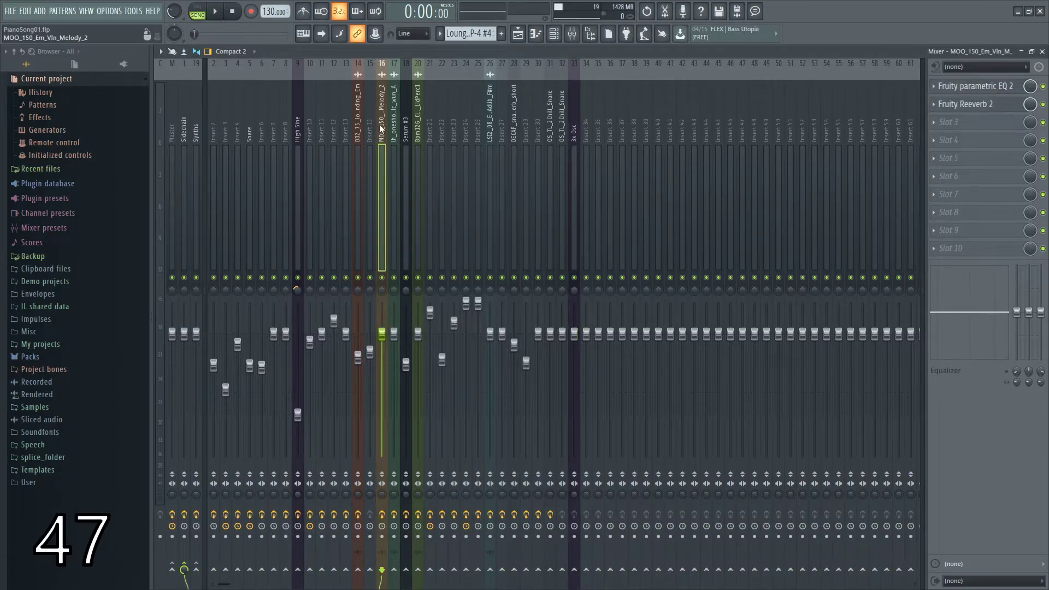
Copy the mixer track state of OS_TL_2Chill_Snare on track 31 onto track 32, and select track 32.
{"action": "left_click", "coordinate": [561, 36]}
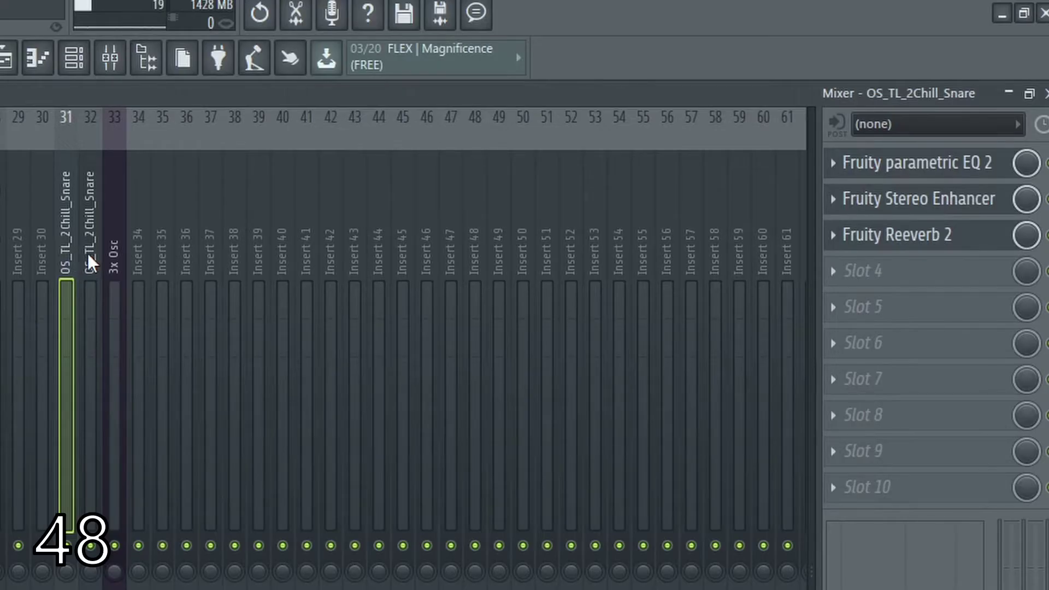
{"action": "left_click", "coordinate": [91, 263]}
{"action": "left_click", "coordinate": [73, 260]}
{"action": "right_click", "coordinate": [74, 259]}
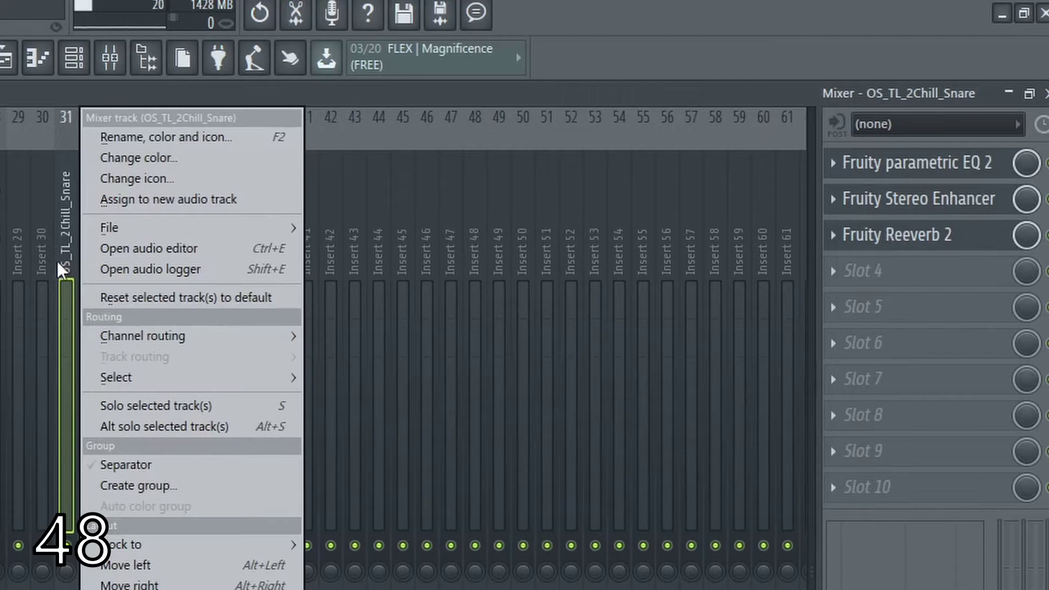
{"action": "mouse_move", "coordinate": [170, 232]}
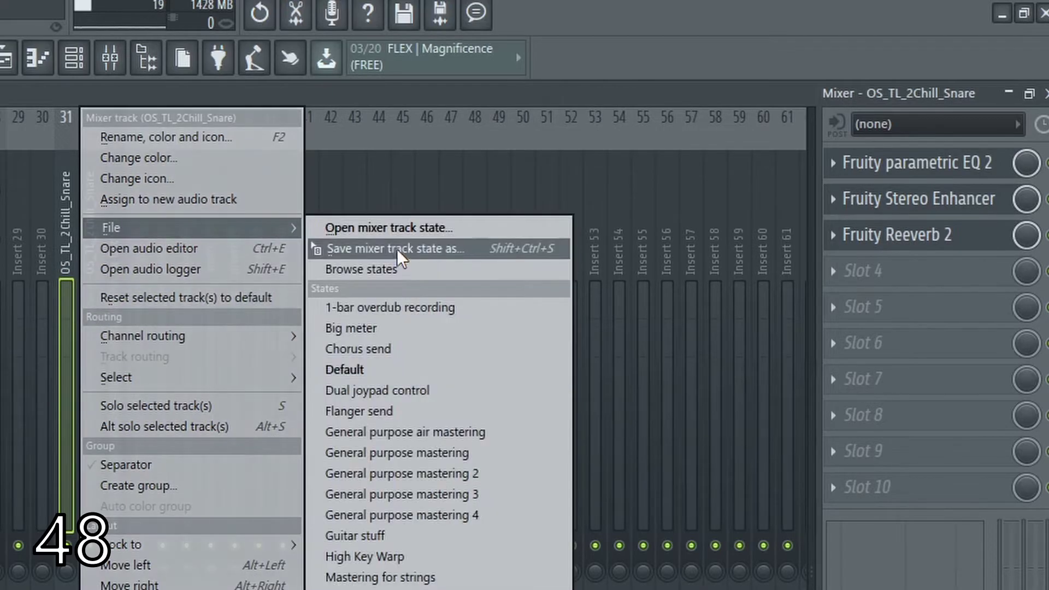
{"action": "left_click_drag", "start_coordinate": [423, 254], "coordinate": [89, 251]}
{"action": "left_click", "coordinate": [69, 271]}
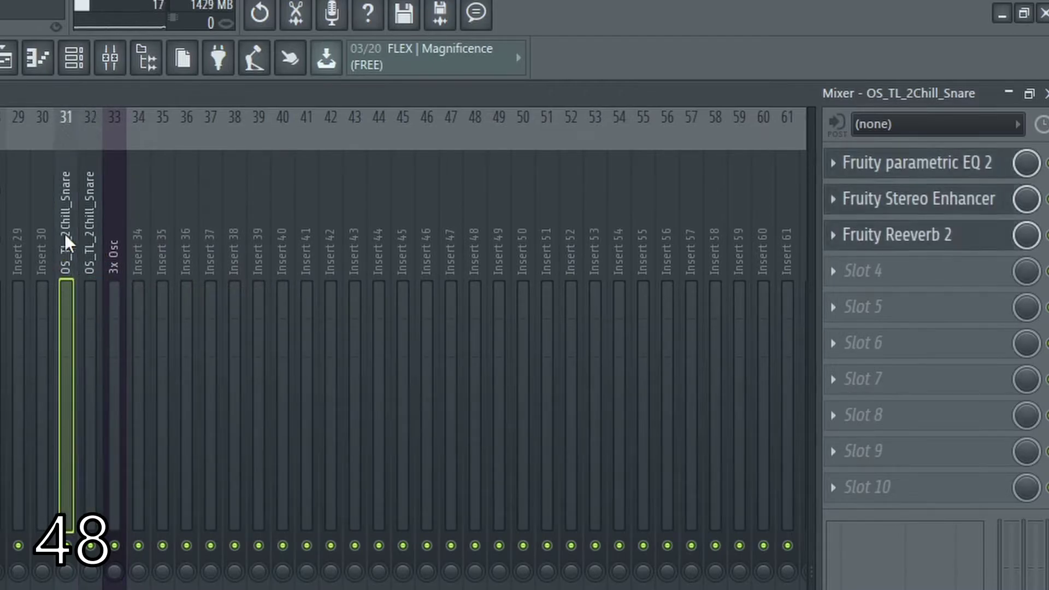
{"action": "left_click", "coordinate": [90, 269]}
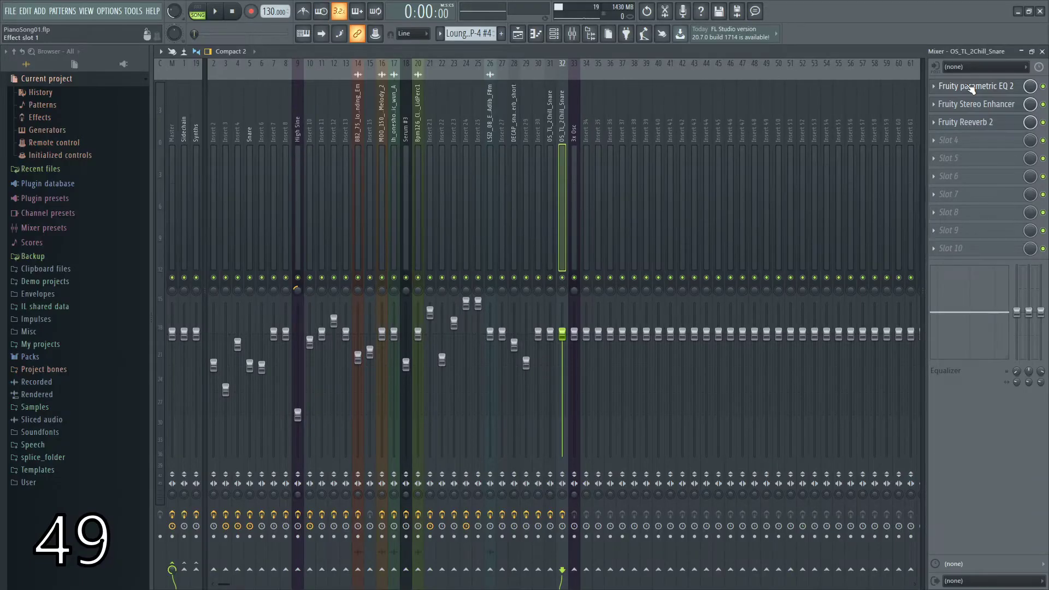
Open Fruity parametric EQ 2 on mixer track 32 and copy its preset into Slot 4.
{"action": "left_click", "coordinate": [972, 86]}
{"action": "left_click", "coordinate": [164, 104]}
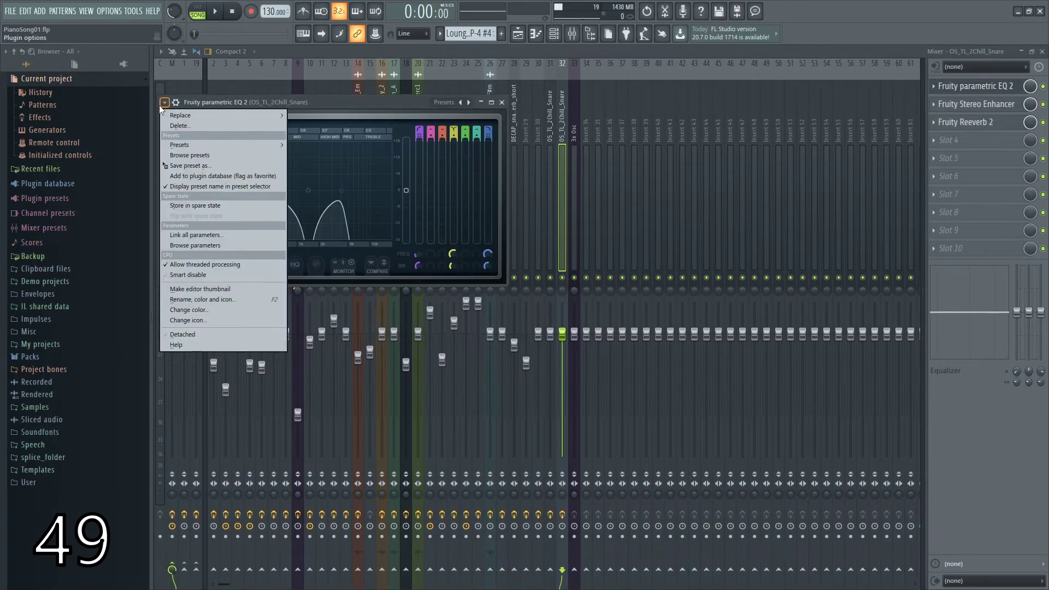
{"action": "left_click_drag", "start_coordinate": [182, 168], "coordinate": [975, 140]}
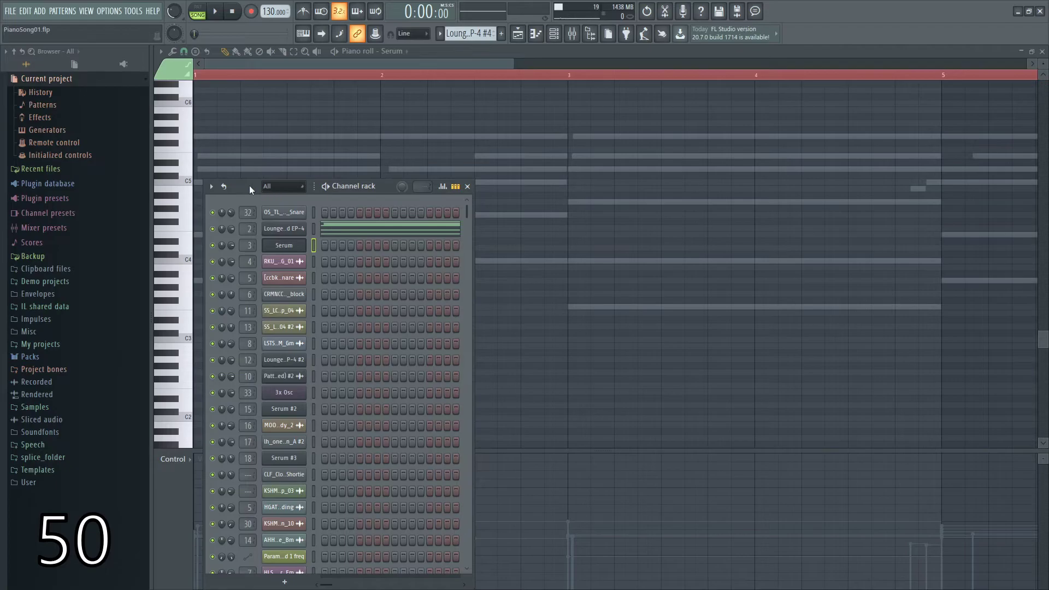
Move the Channel rack window toward the middle of the piano roll and adjust the RKU and Lounge Lizard EP-4 channel volumes.
{"action": "left_click_drag", "start_coordinate": [249, 185], "coordinate": [404, 109]}
{"action": "mouse_move", "coordinate": [387, 174]}
{"action": "left_mouse_down"}
{"action": "mouse_move", "coordinate": [387, 200]}
{"action": "mouse_move", "coordinate": [387, 178]}
{"action": "left_mouse_up"}
{"action": "left_click_drag", "start_coordinate": [387, 142], "coordinate": [380, 192]}
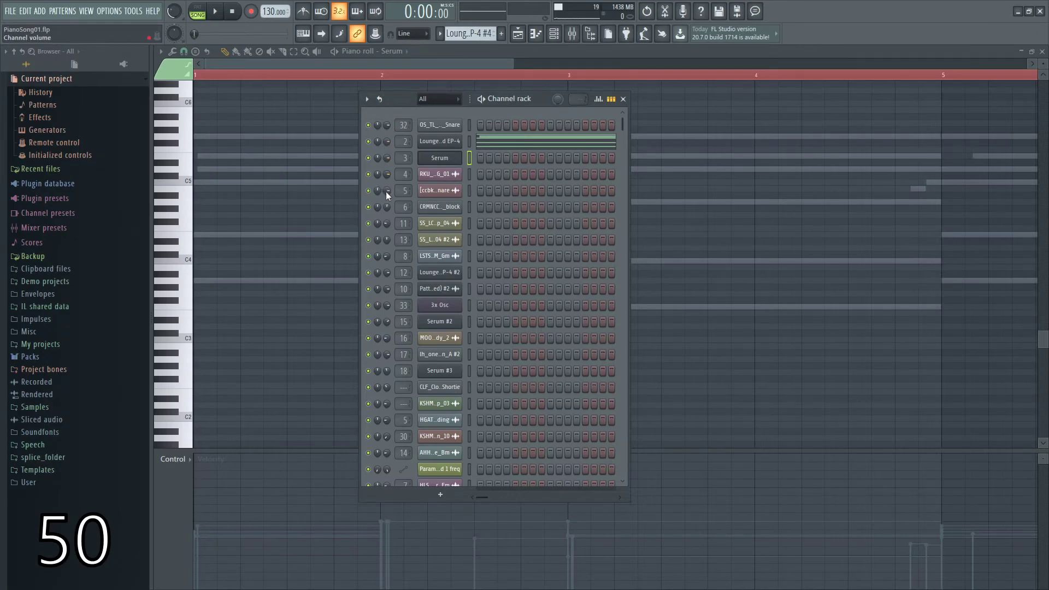